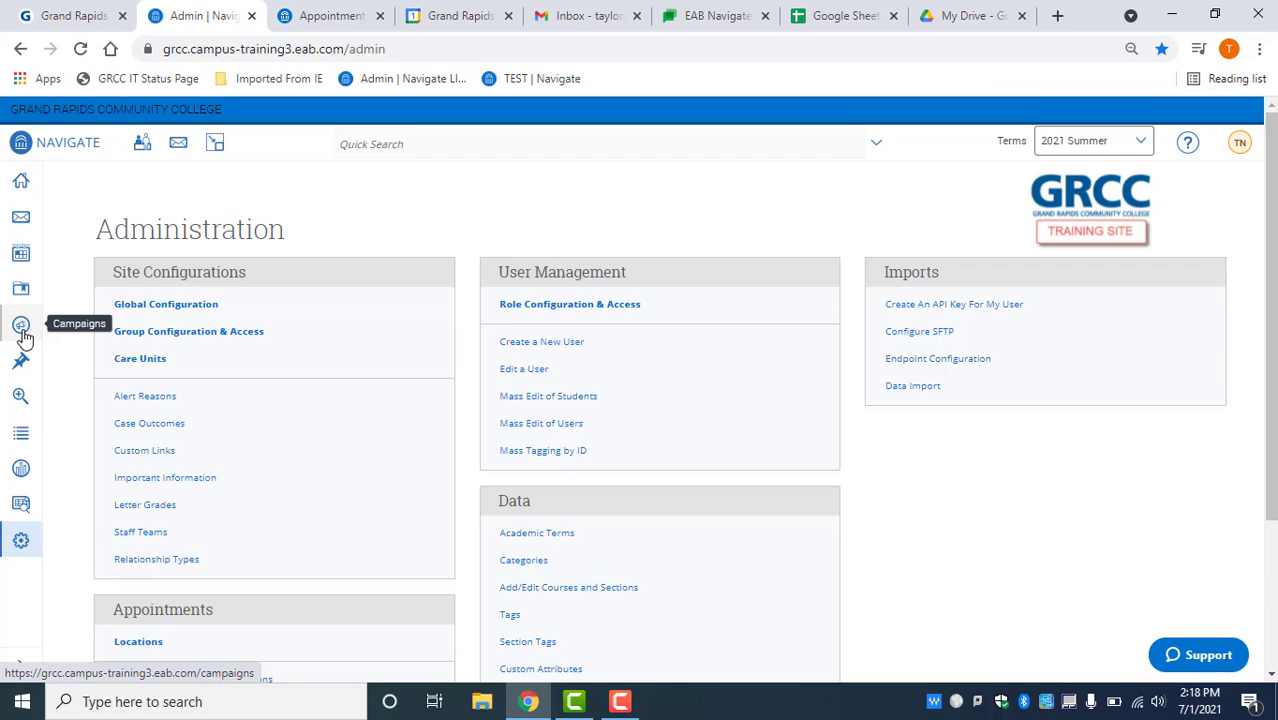
Open the campaigns overview and view the progress report, enrollment census and appointment campaign lists for 2021 Summer
click(24, 336)
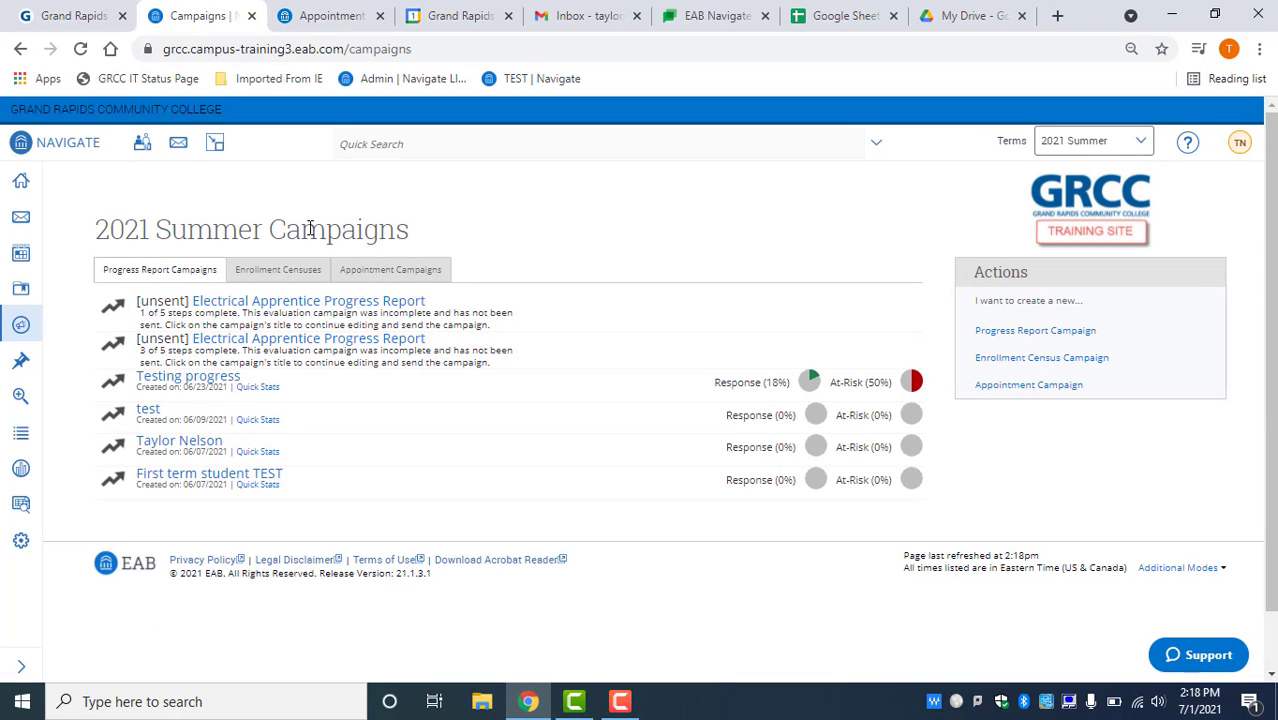
click(281, 271)
click(203, 272)
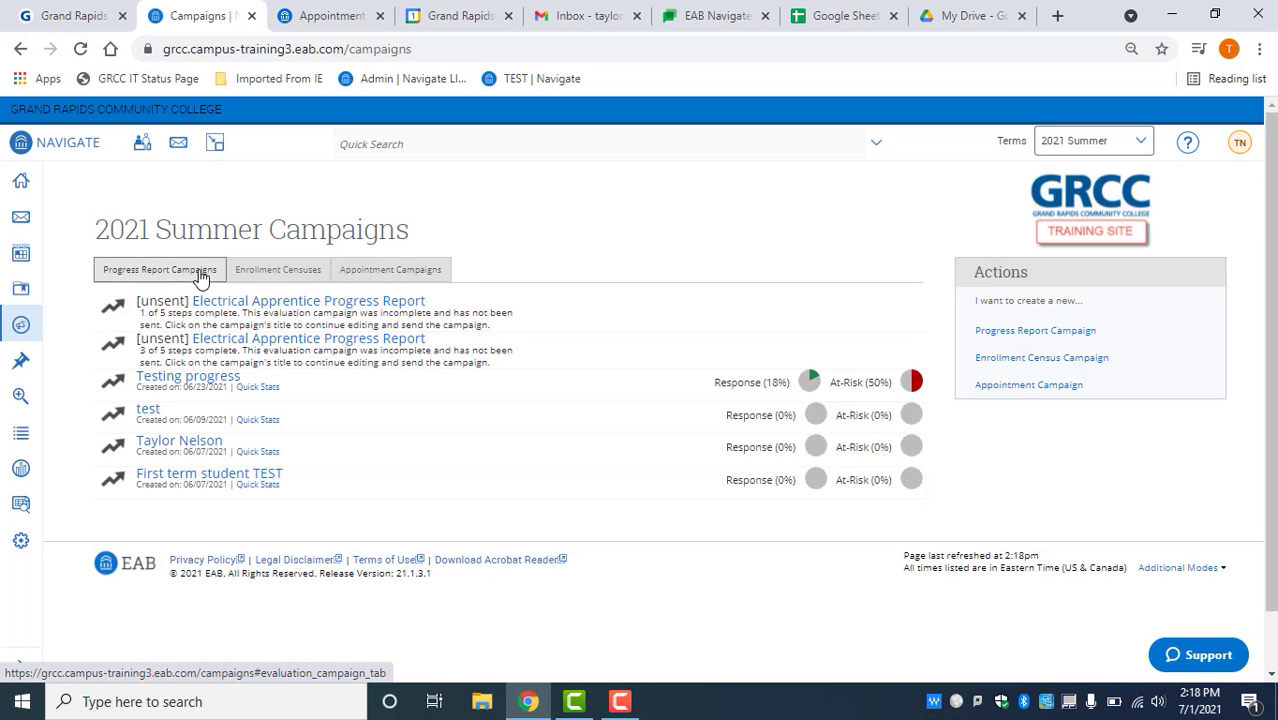
click(278, 272)
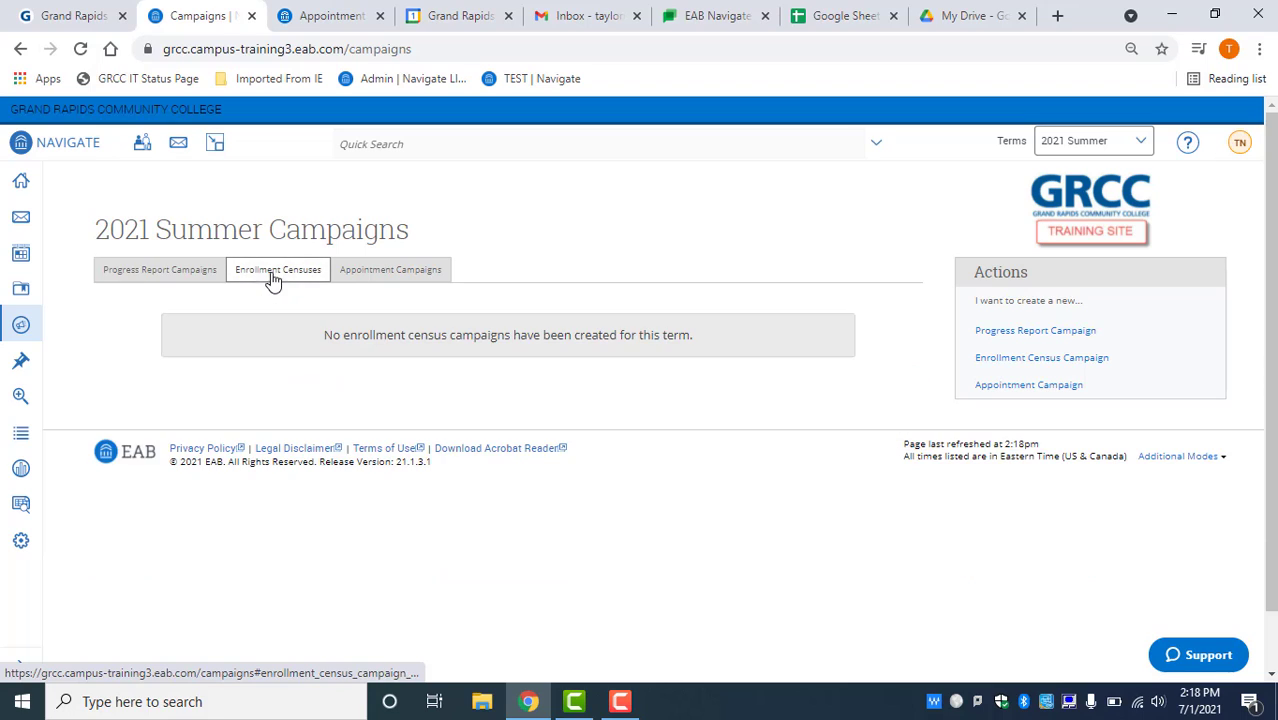
click(369, 274)
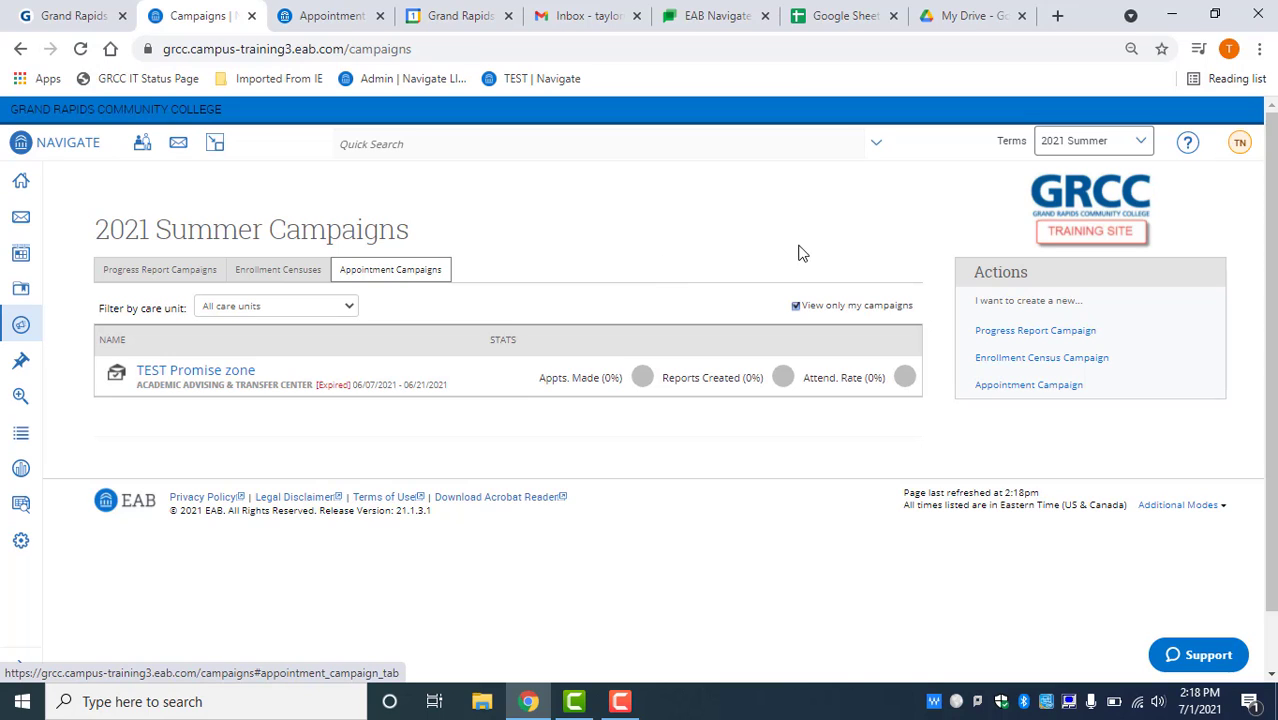
Start a new appointment campaign and name it "Promise Zone Non- Returning Students"
click(1013, 396)
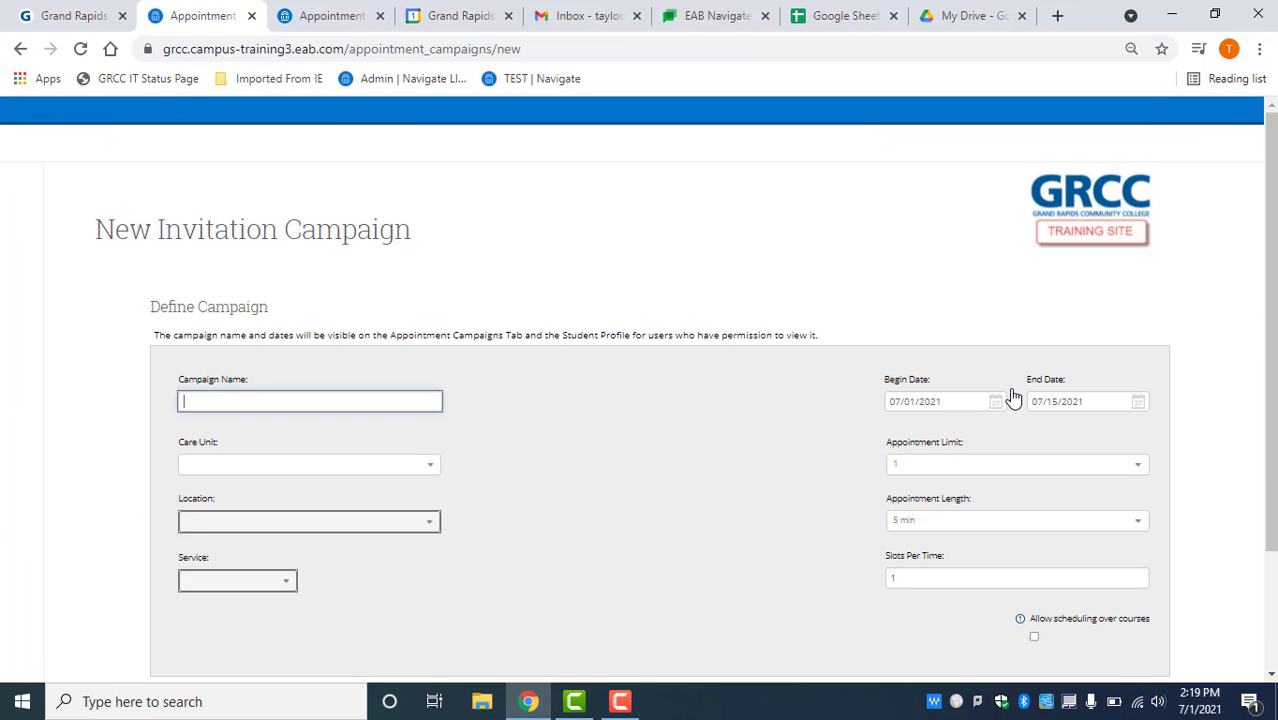
scroll(873, 285, down, 1)
scroll(873, 285, up, 1)
click(873, 285)
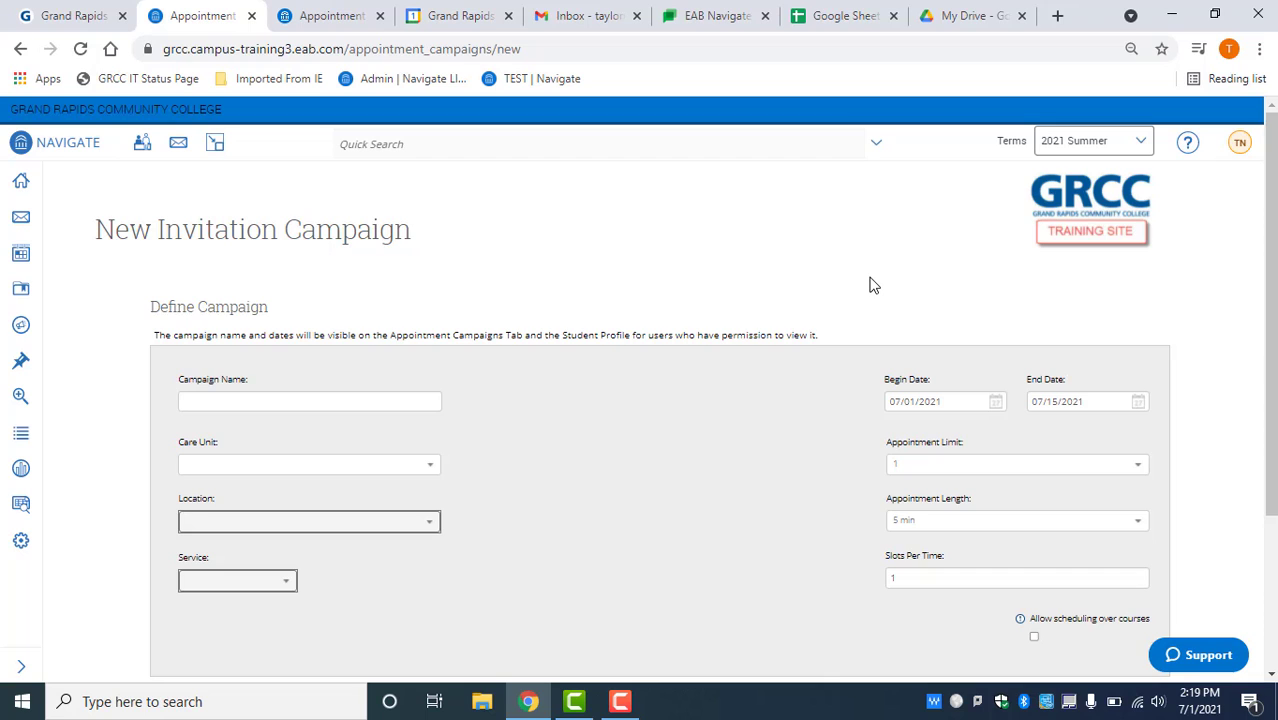
scroll(873, 285, down, 2)
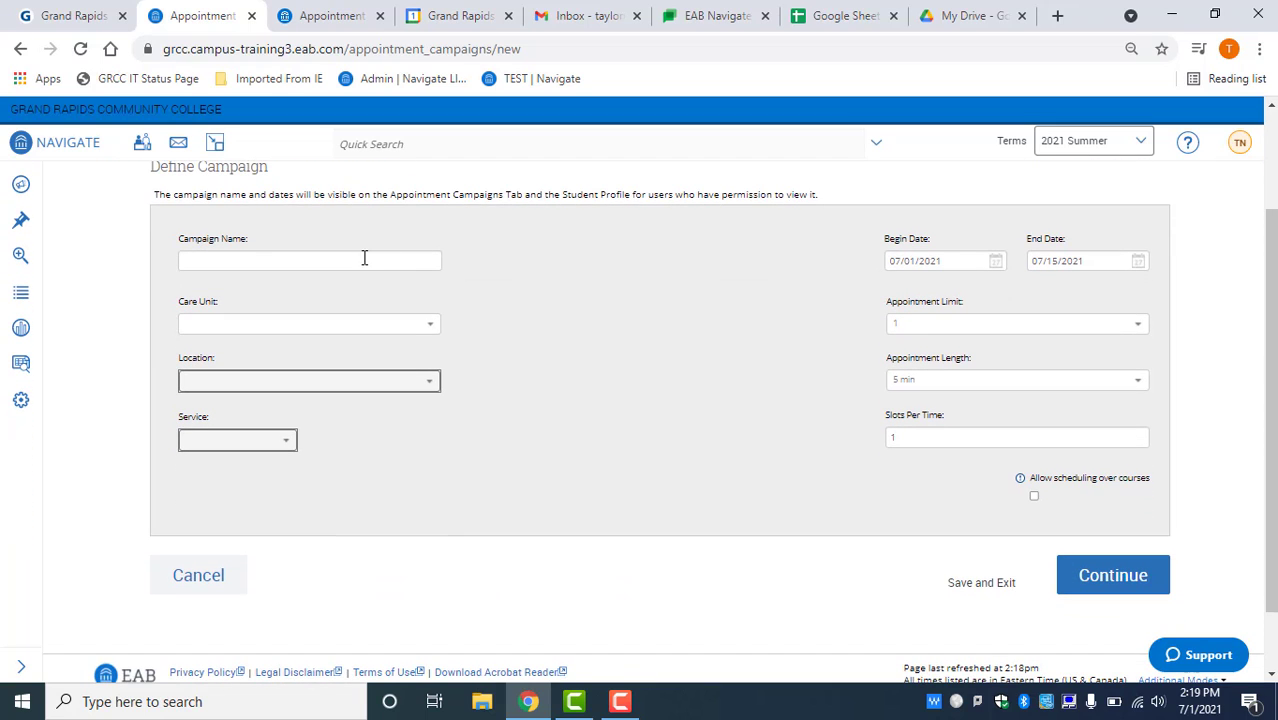
click(364, 264)
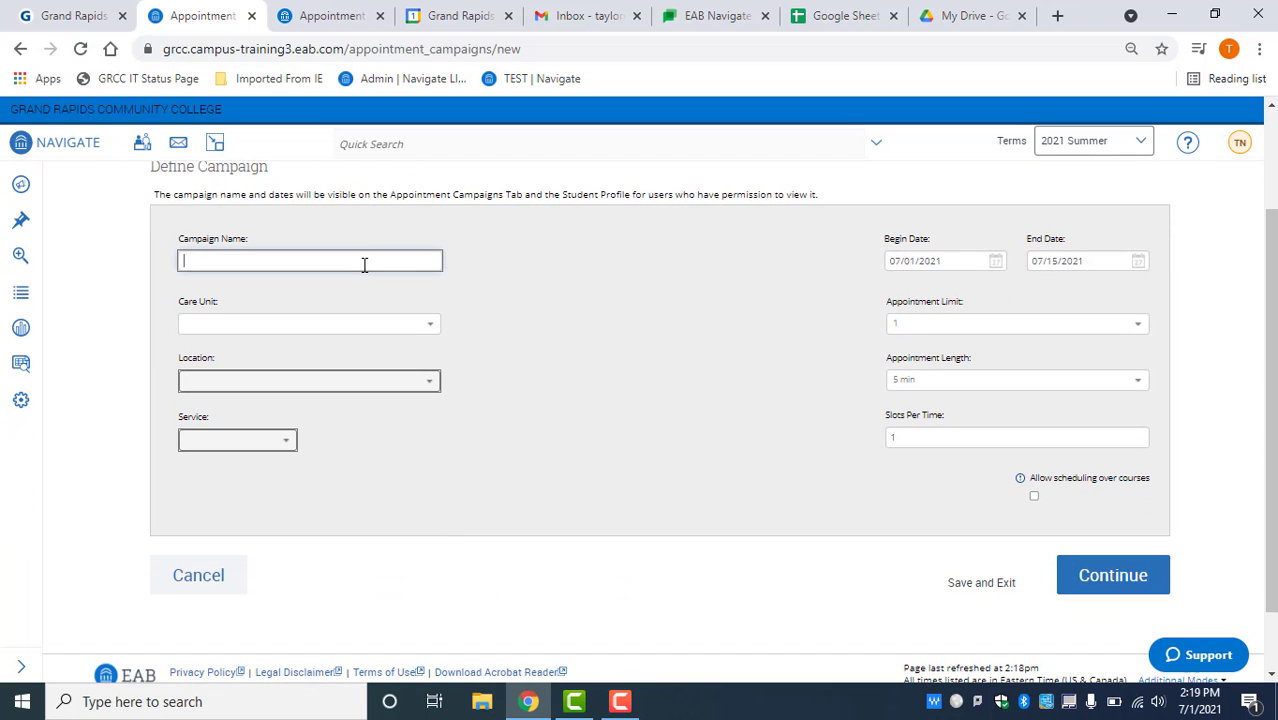
text(Promis)
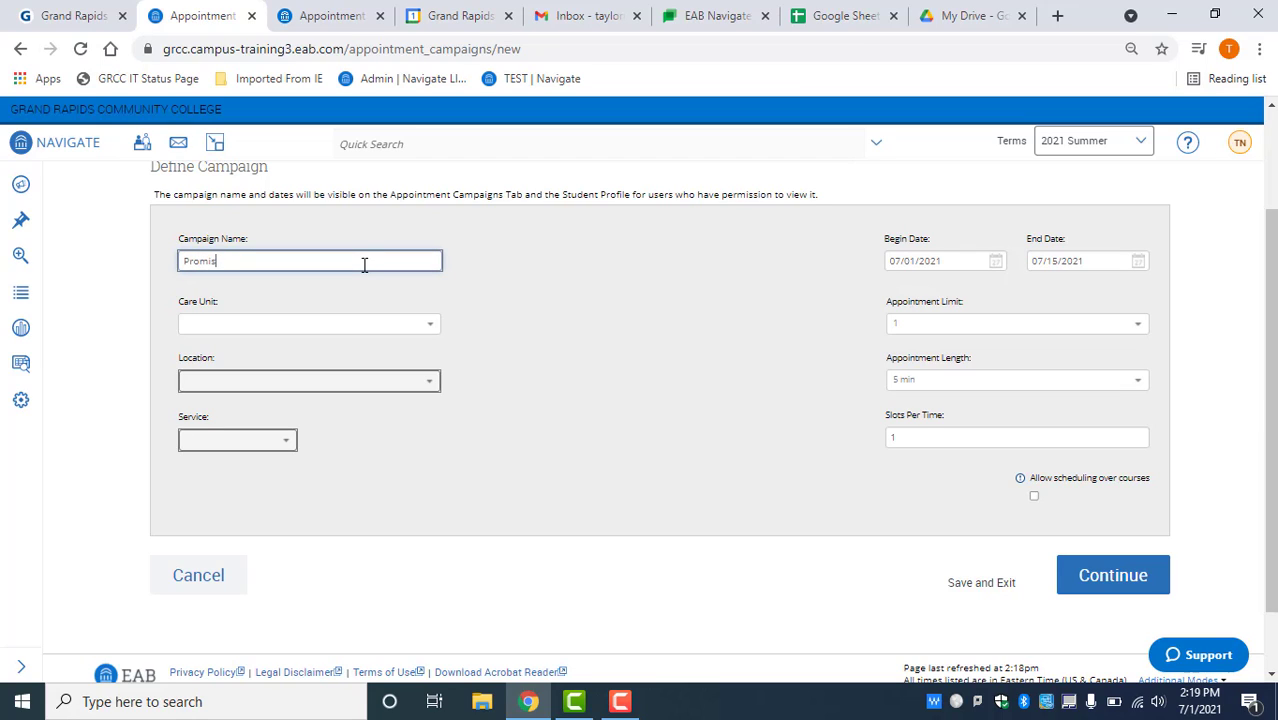
text(e Zone)
text(Non- Returning Students)
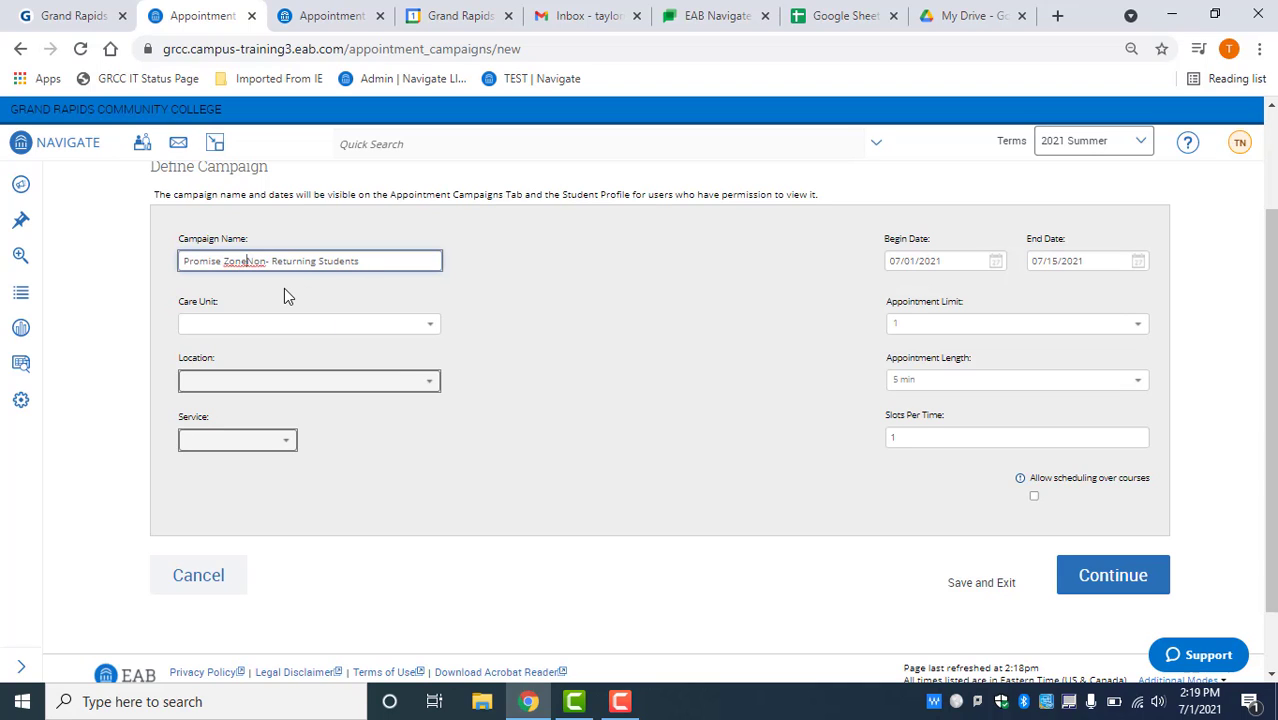
Set the care unit to Academic Advising & Transfer Center, the location to Video / Phone appointment and the service to Academic Strategies
click(250, 323)
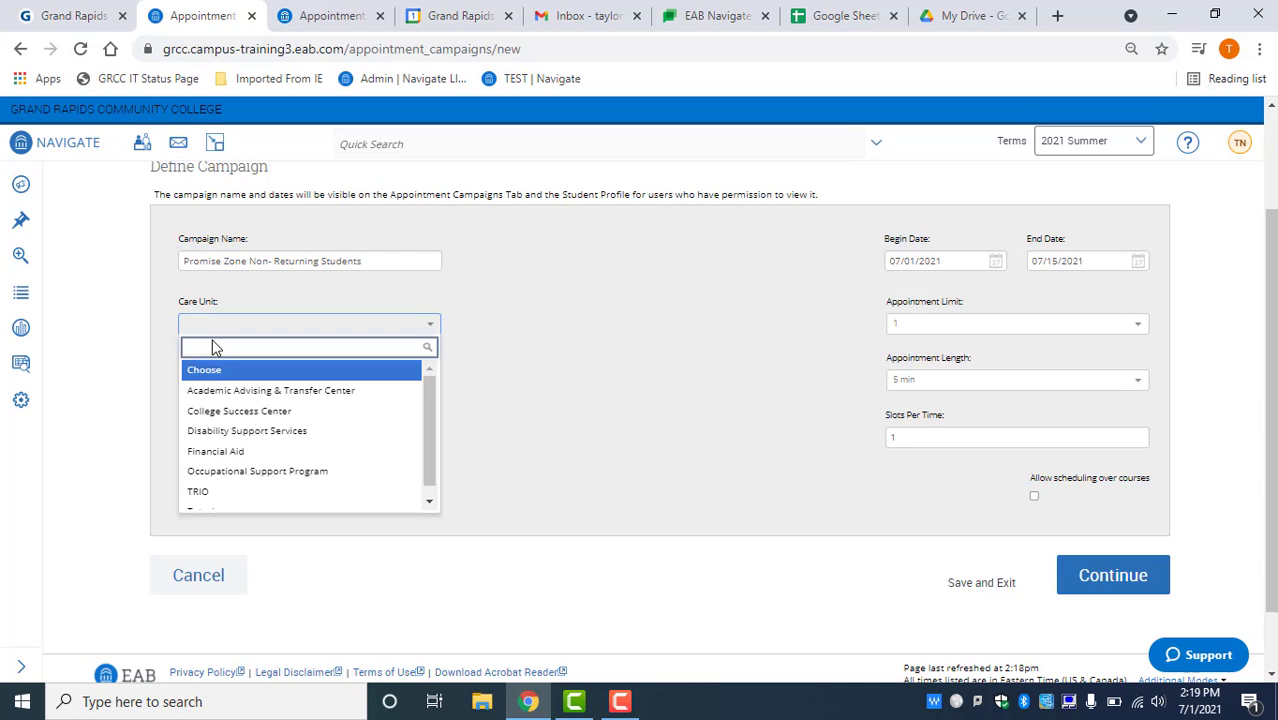
click(279, 389)
click(277, 389)
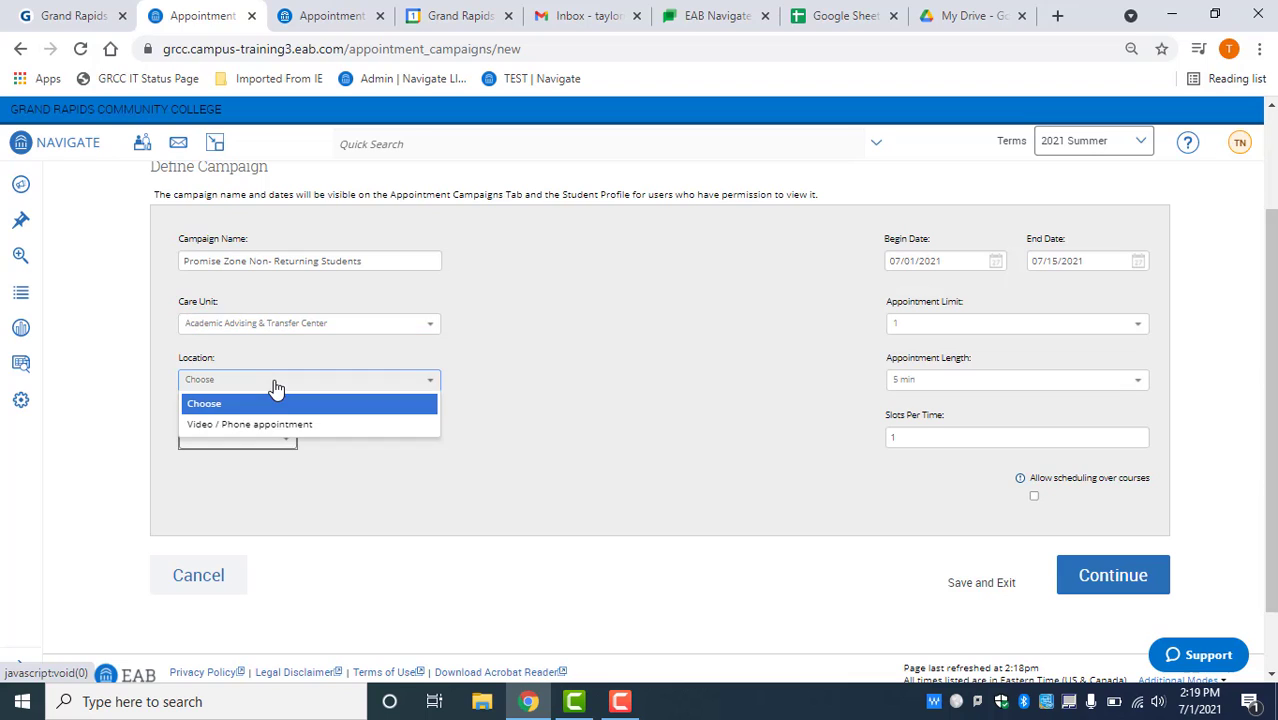
click(261, 430)
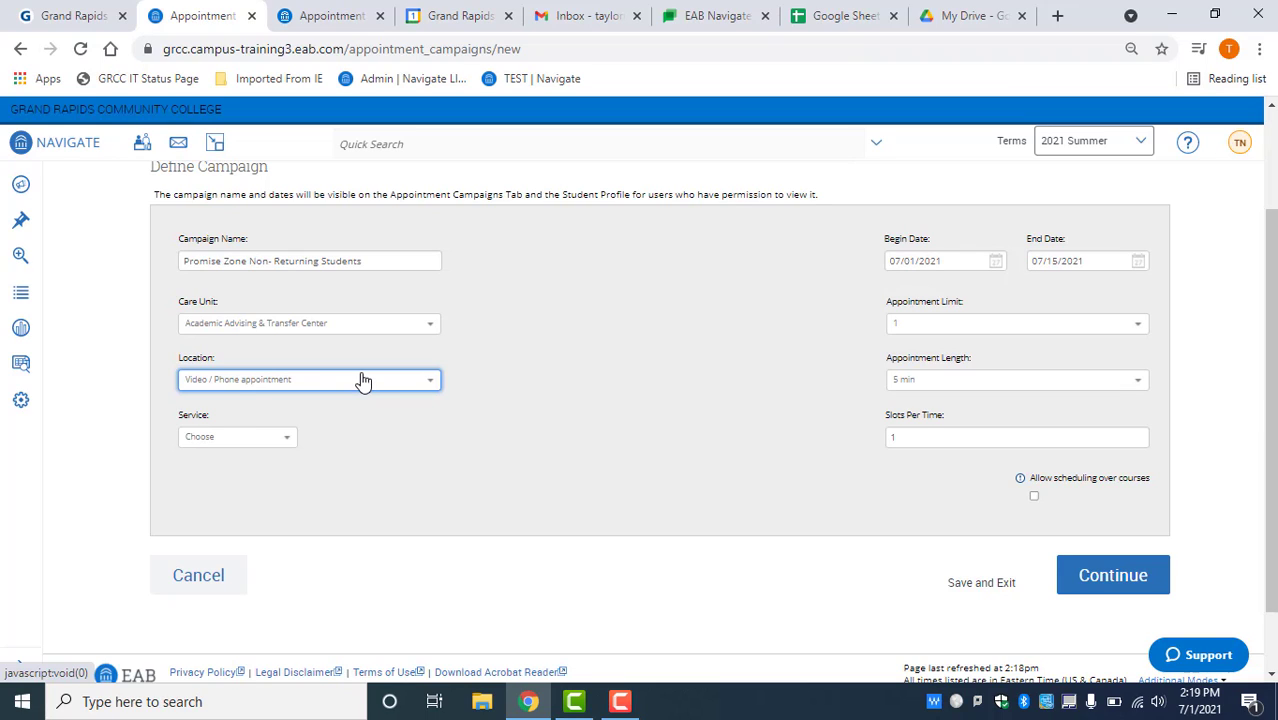
click(238, 441)
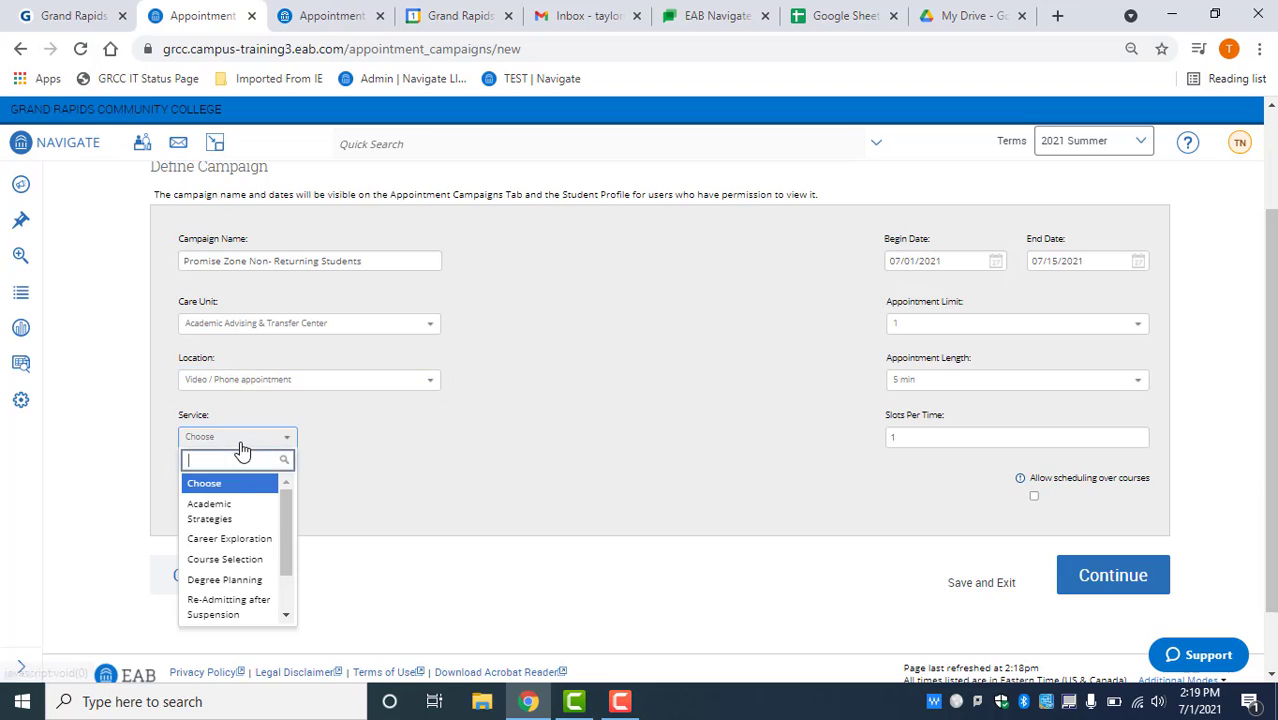
click(220, 508)
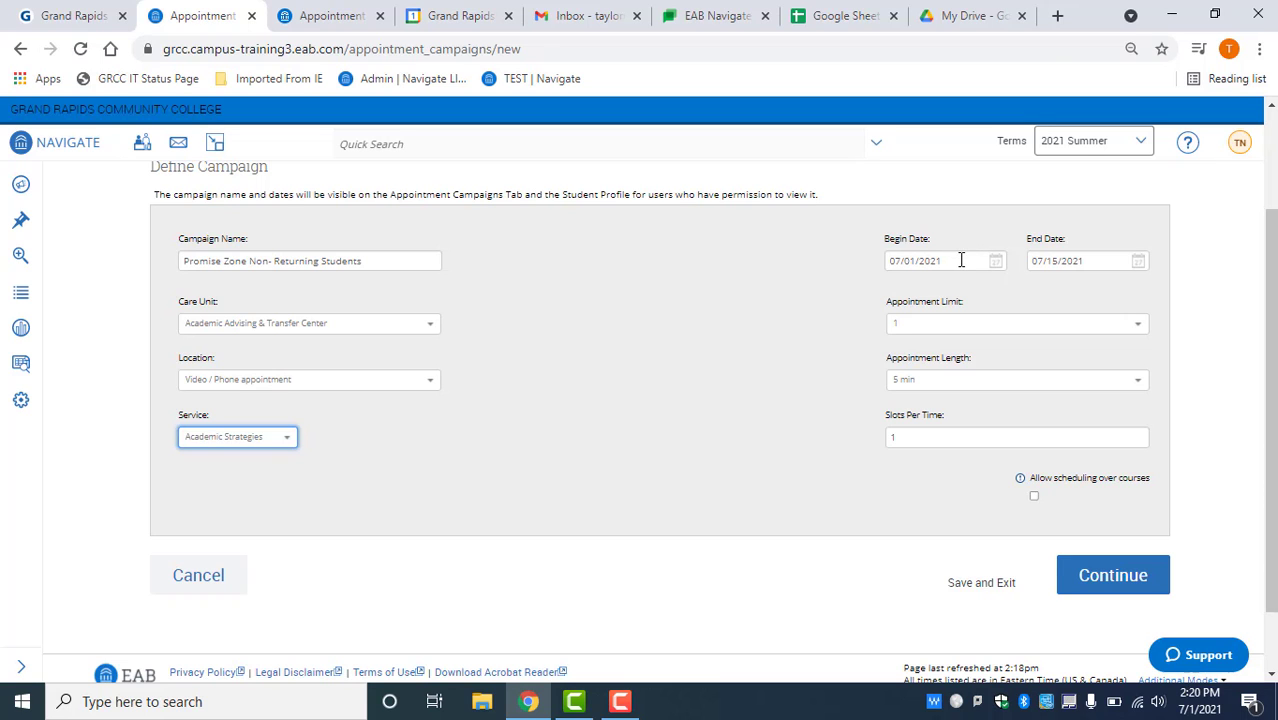
Set the campaign's end date to 07/30/2021
scroll(963, 260, up, 2)
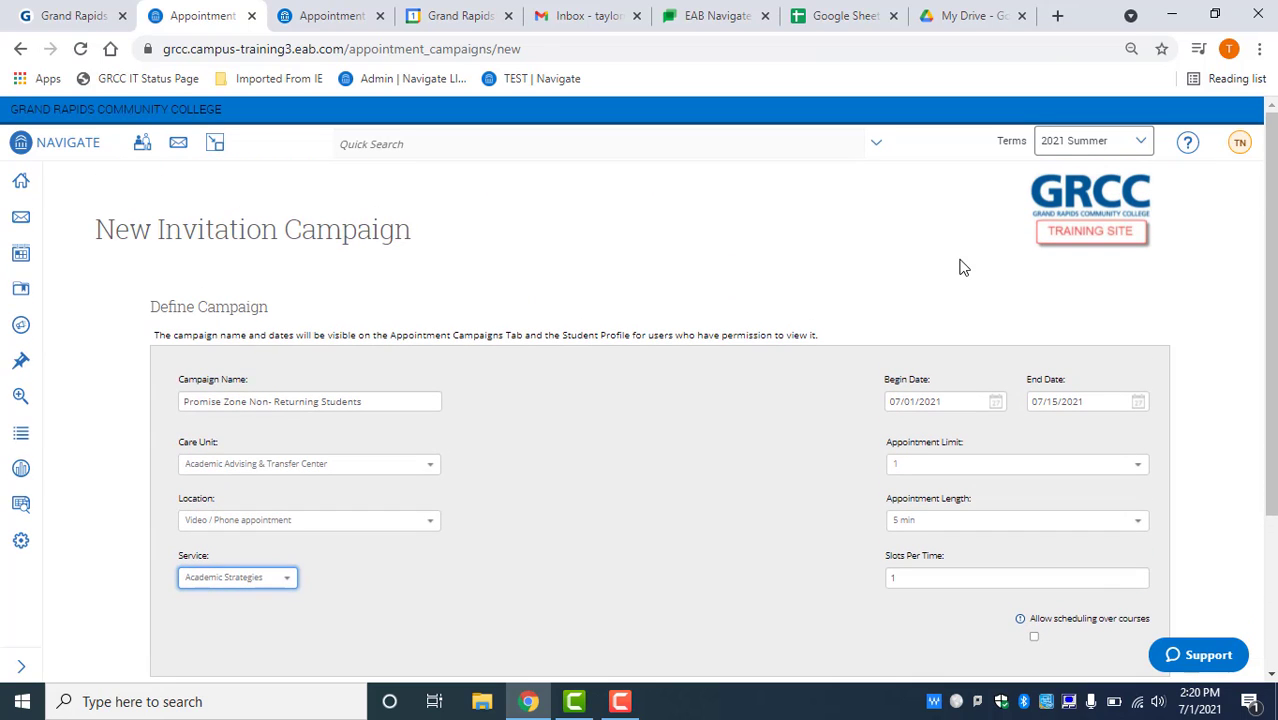
scroll(963, 267, down, 1)
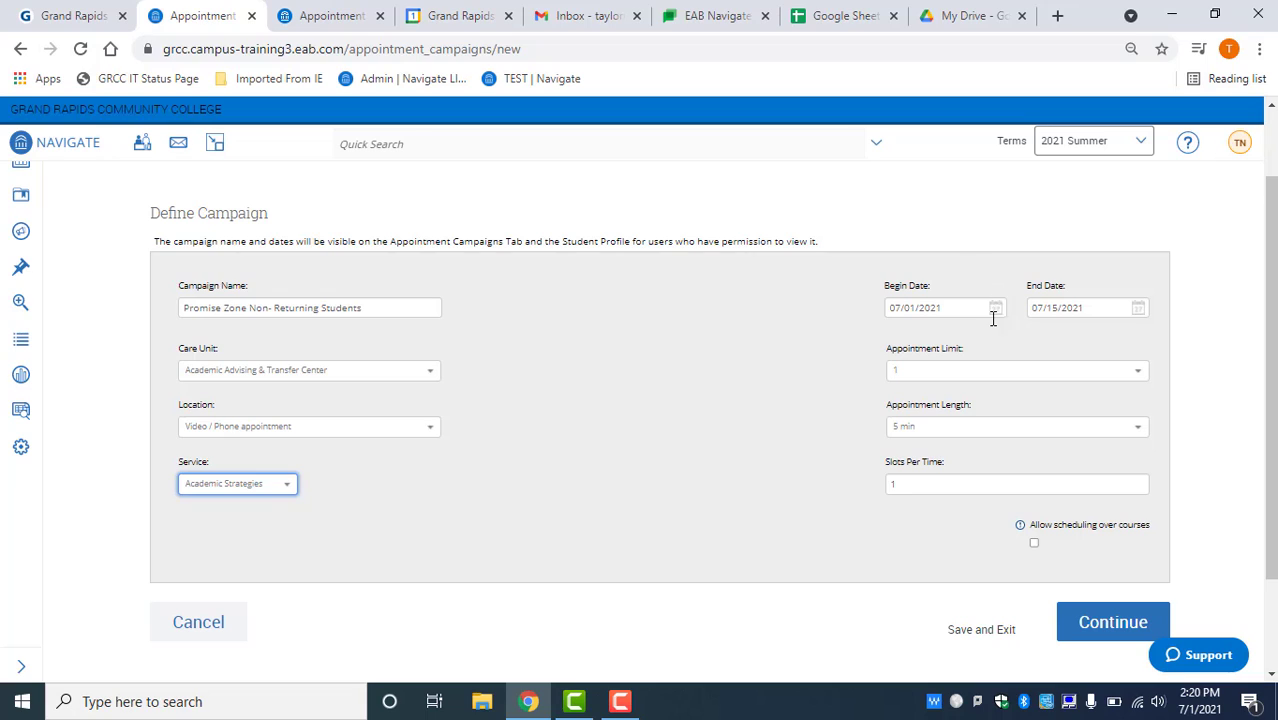
click(1138, 307)
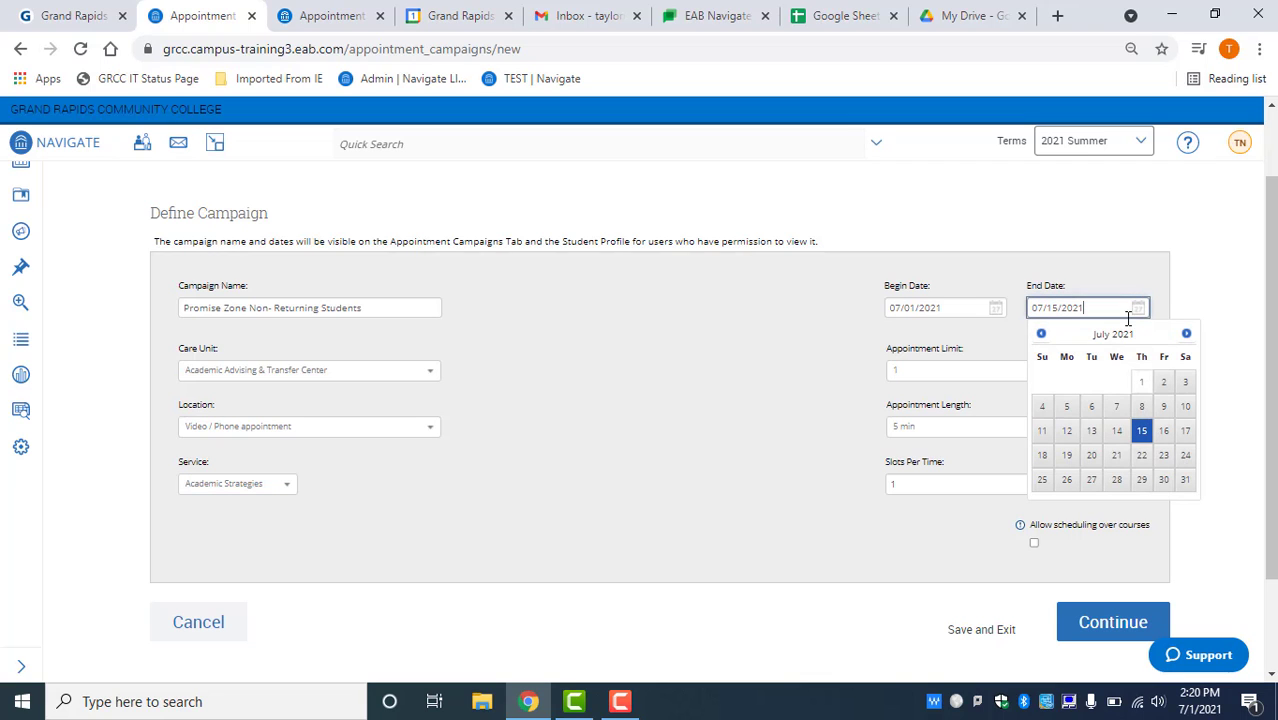
click(1163, 479)
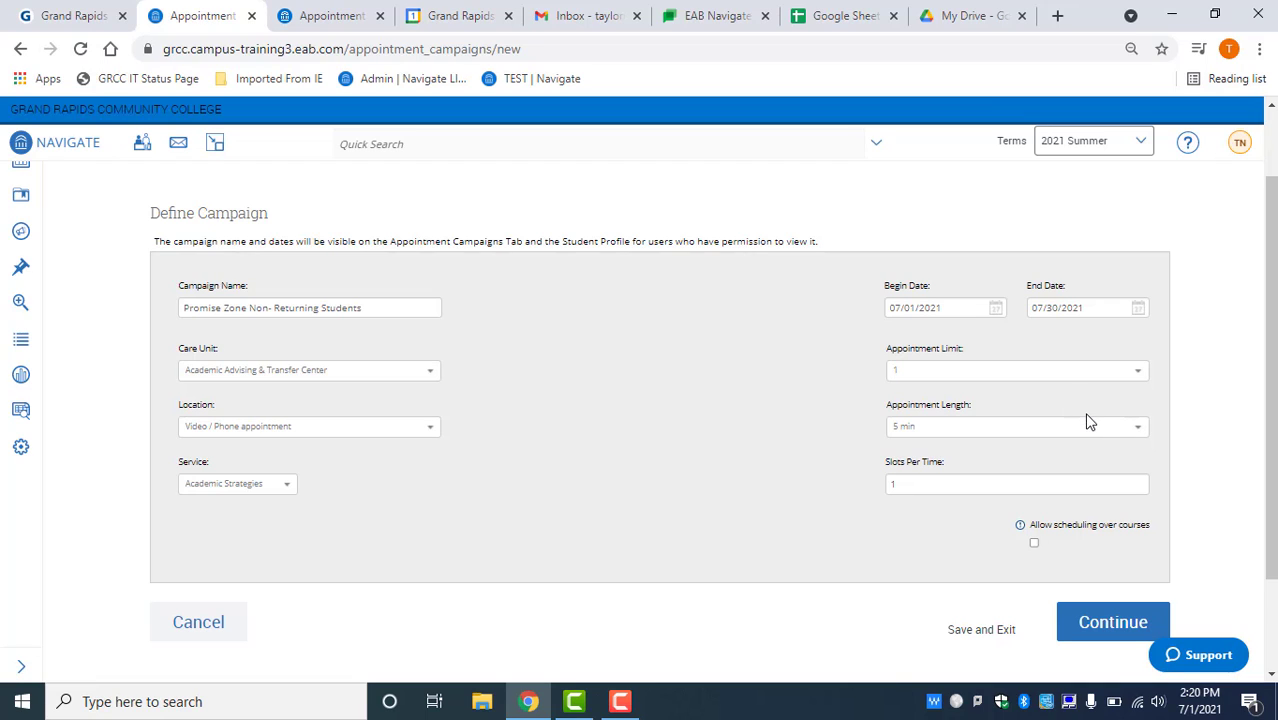
Keep the appointment limit and slots per time at 1, set the appointment length to 30 min, and continue to adding students
click(1061, 383)
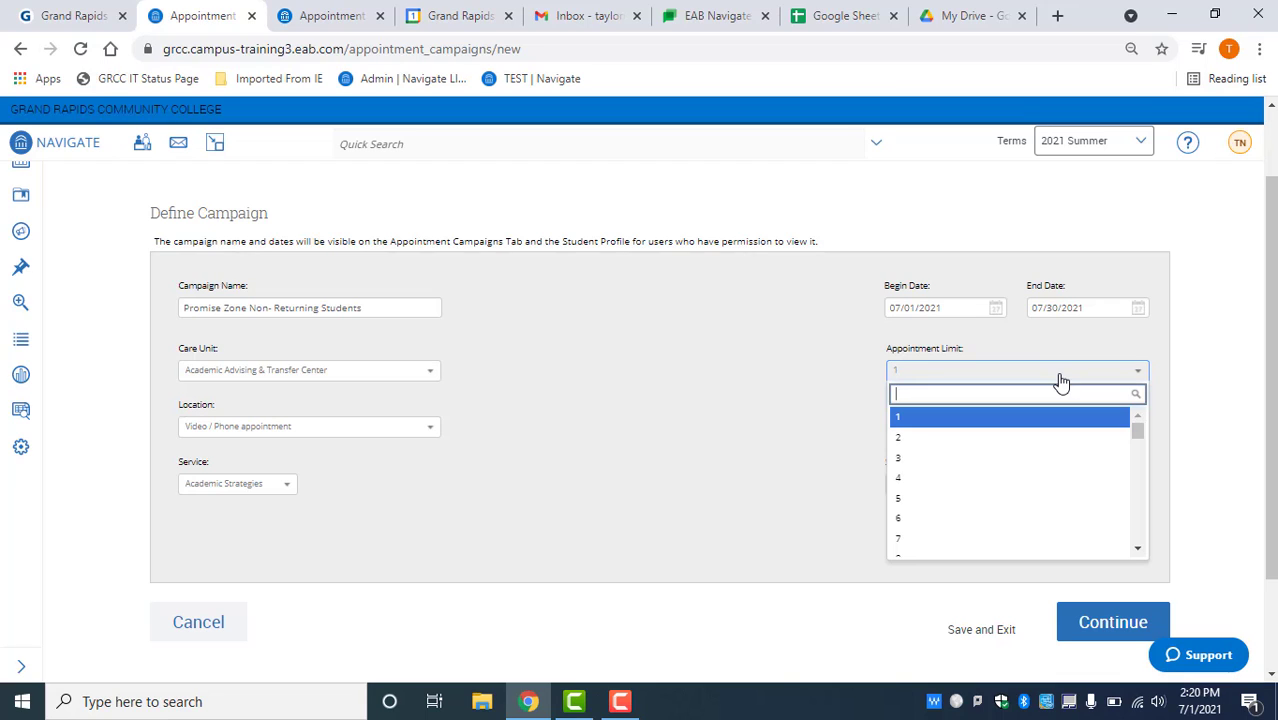
click(1060, 377)
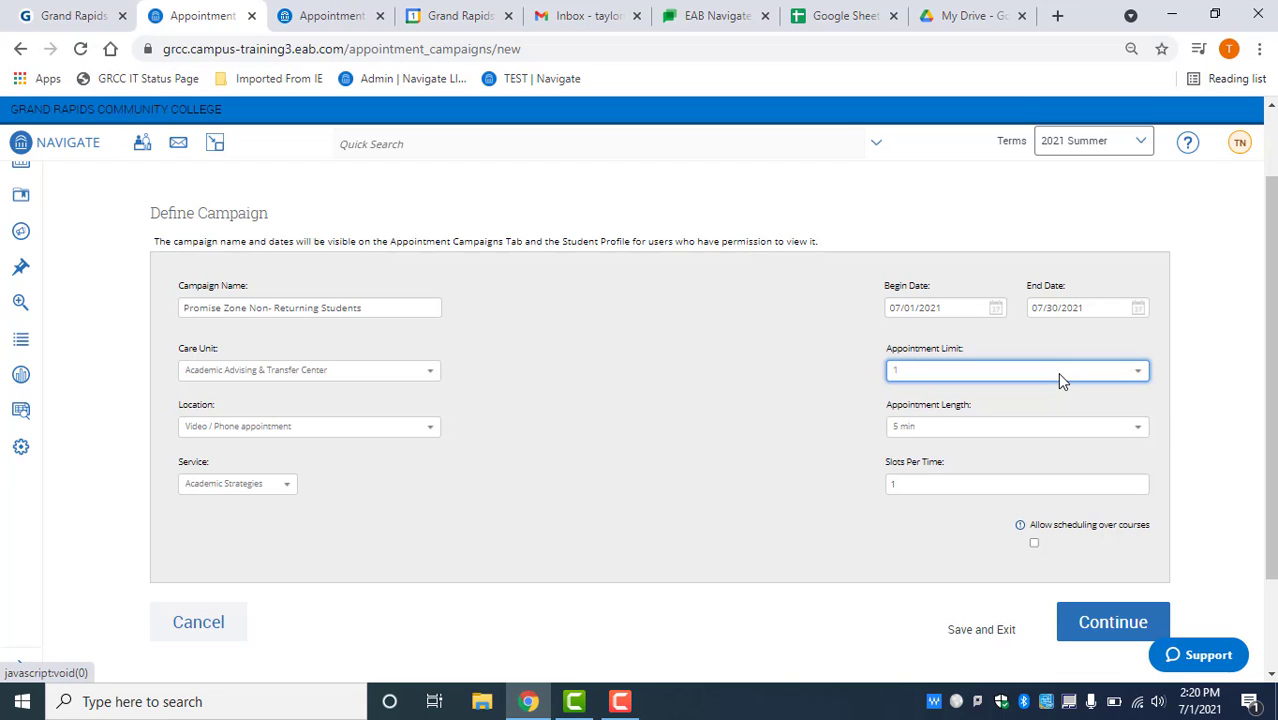
click(1030, 427)
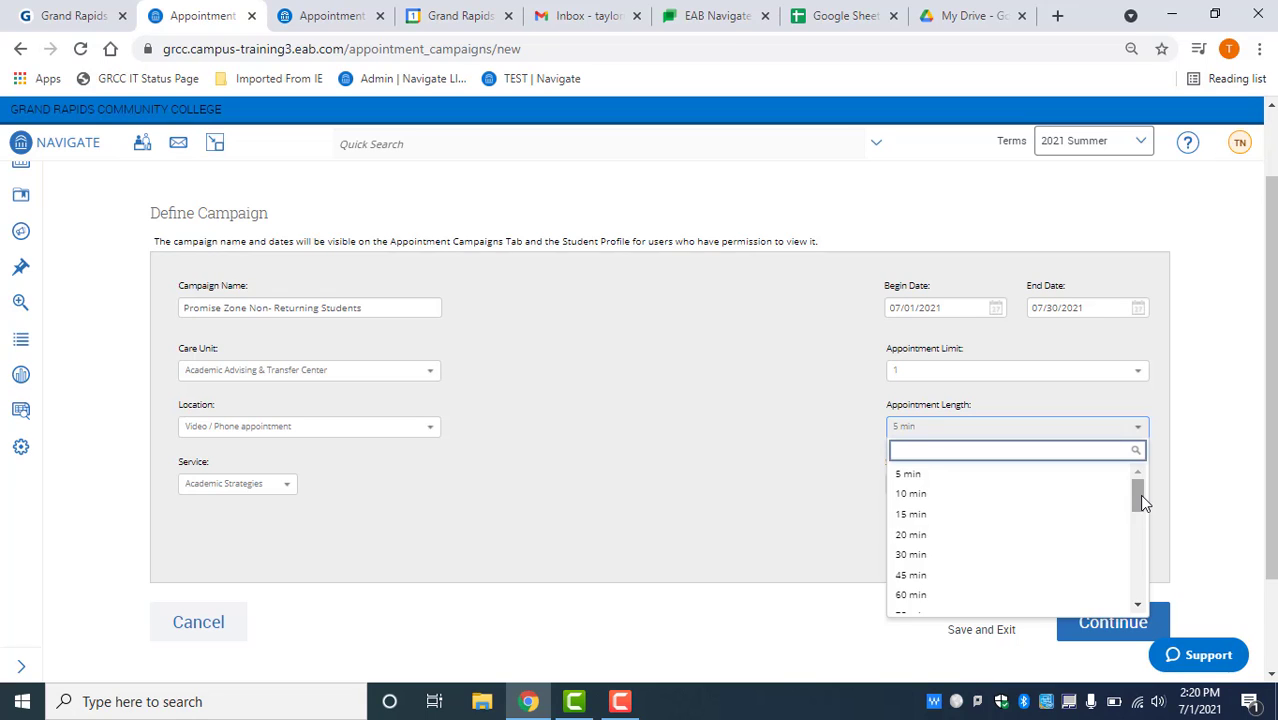
click(1032, 557)
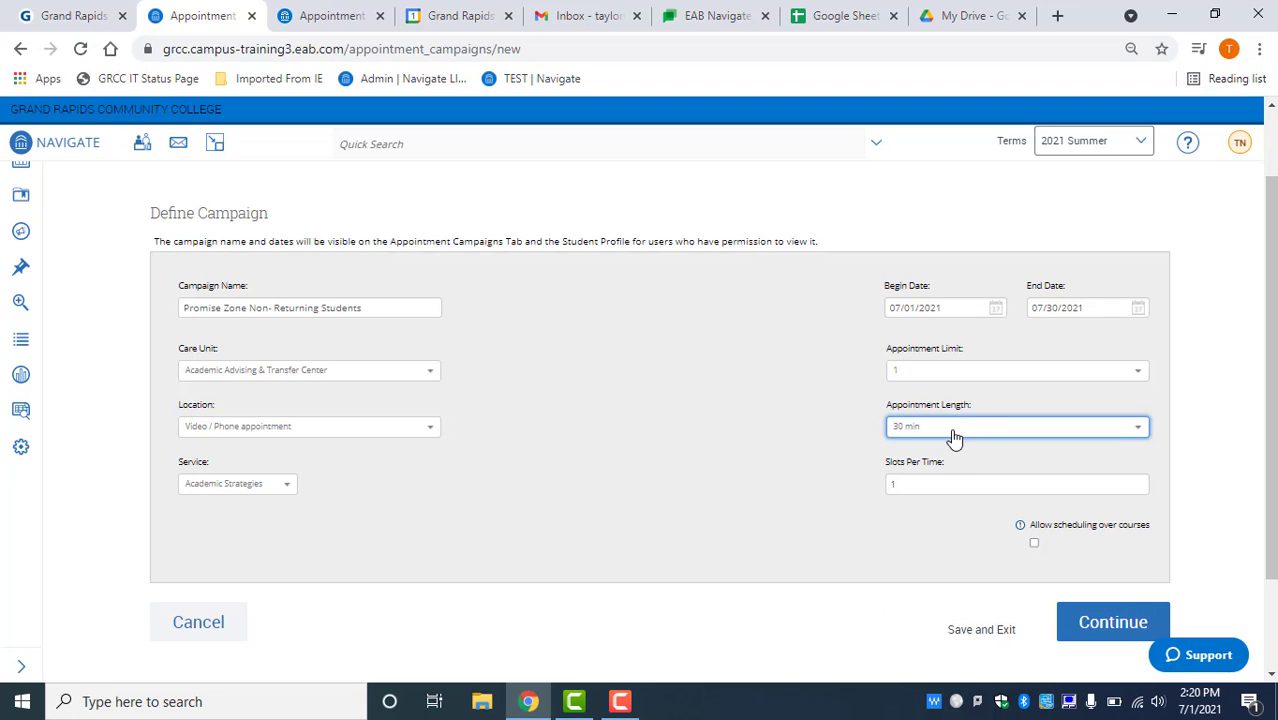
click(920, 487)
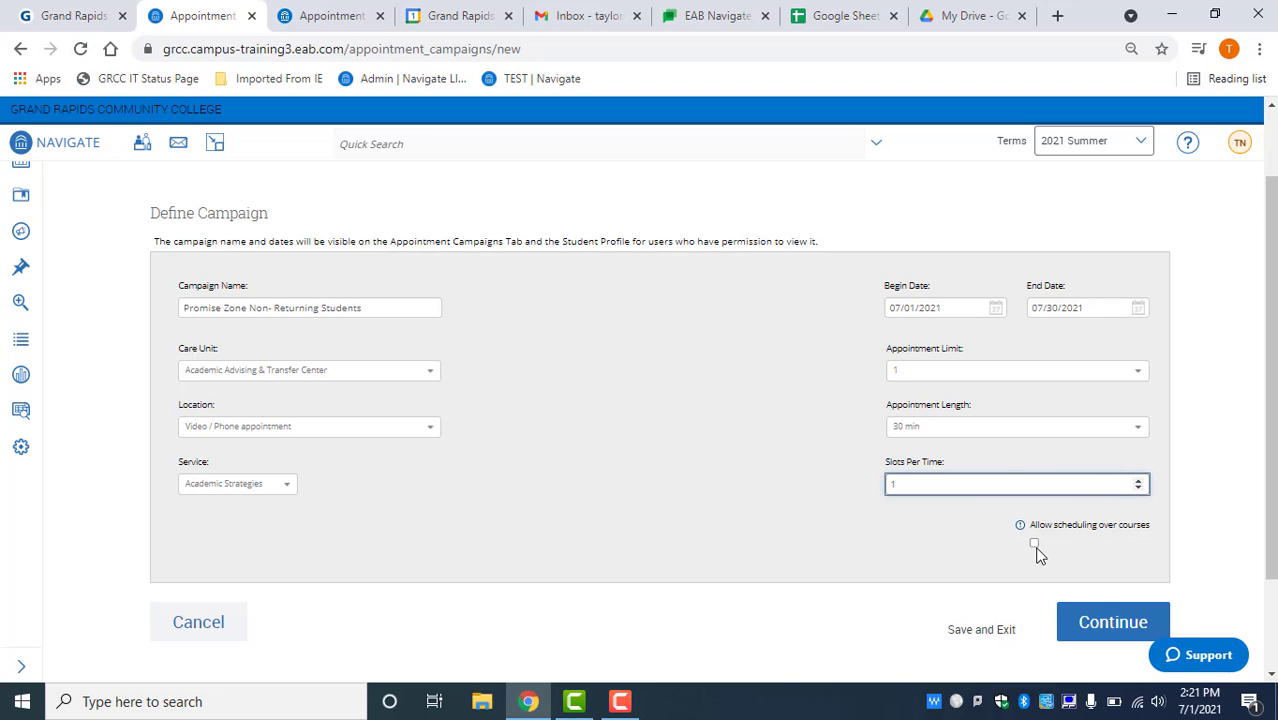
click(1097, 620)
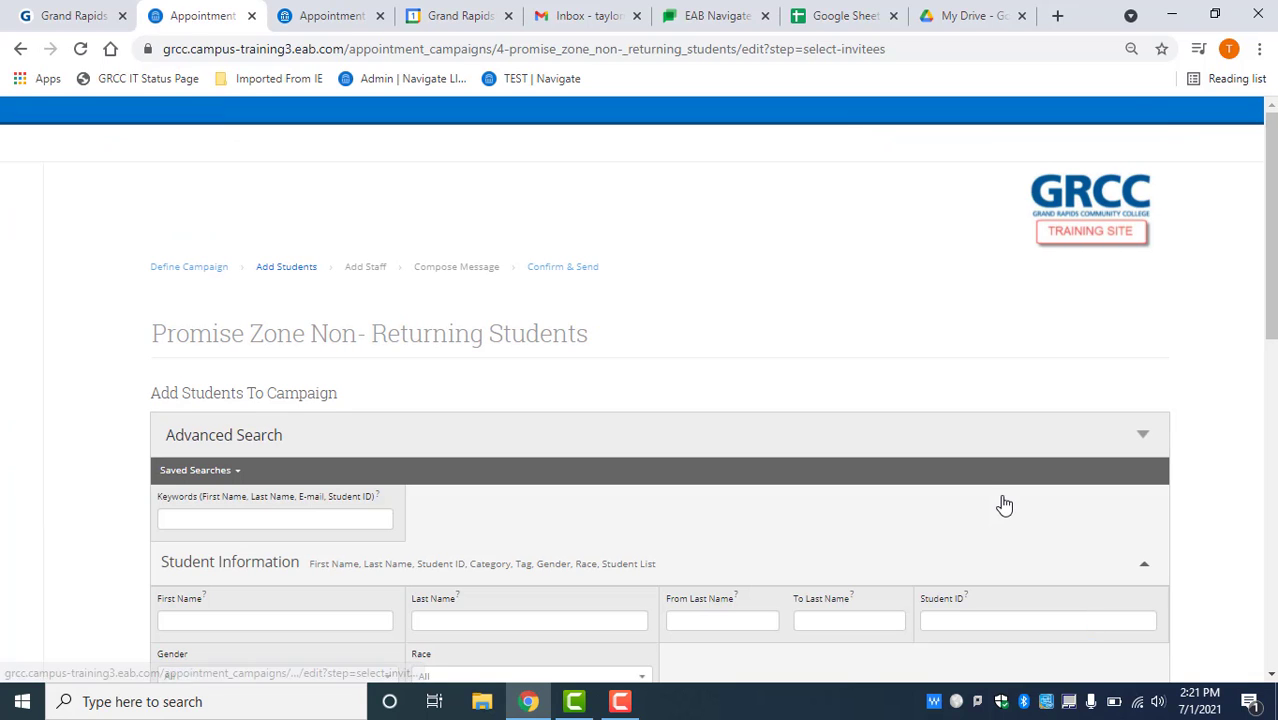
Add the category Promise Zone Students (Full) to the student search's Student Information filters
scroll(1000, 504, down, 1)
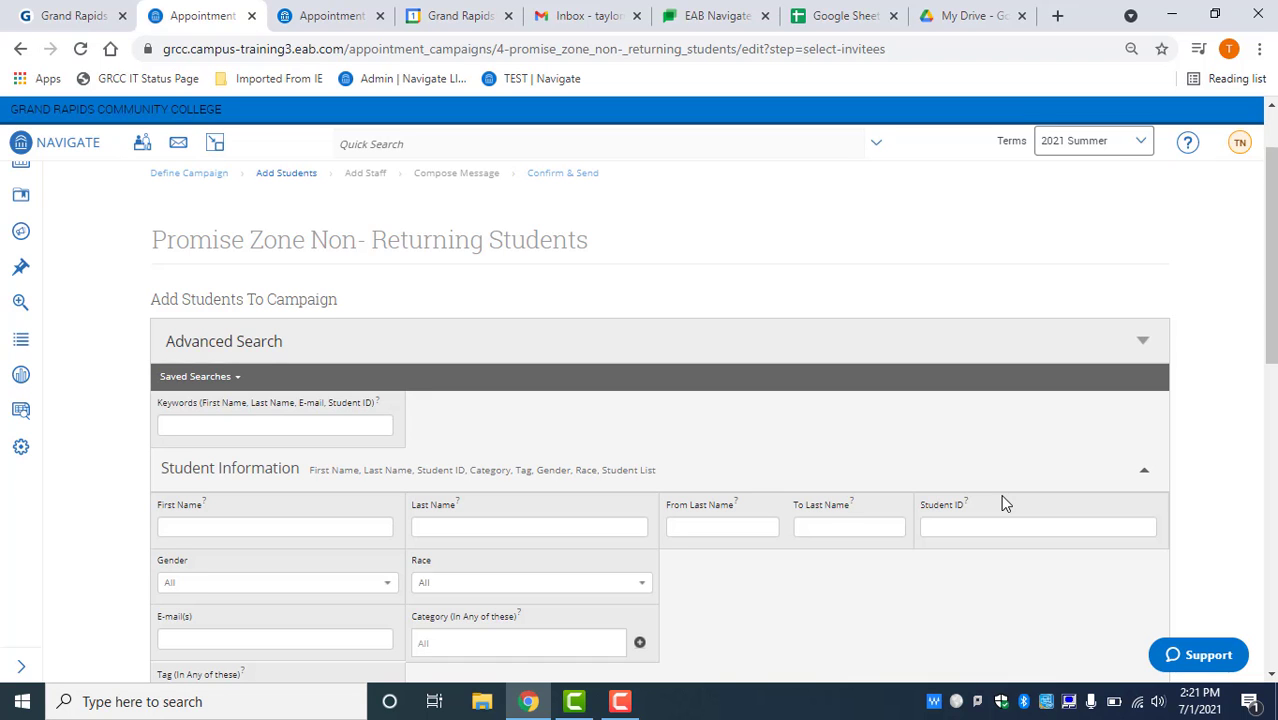
scroll(1001, 496, down, 4)
scroll(1004, 504, down, 4)
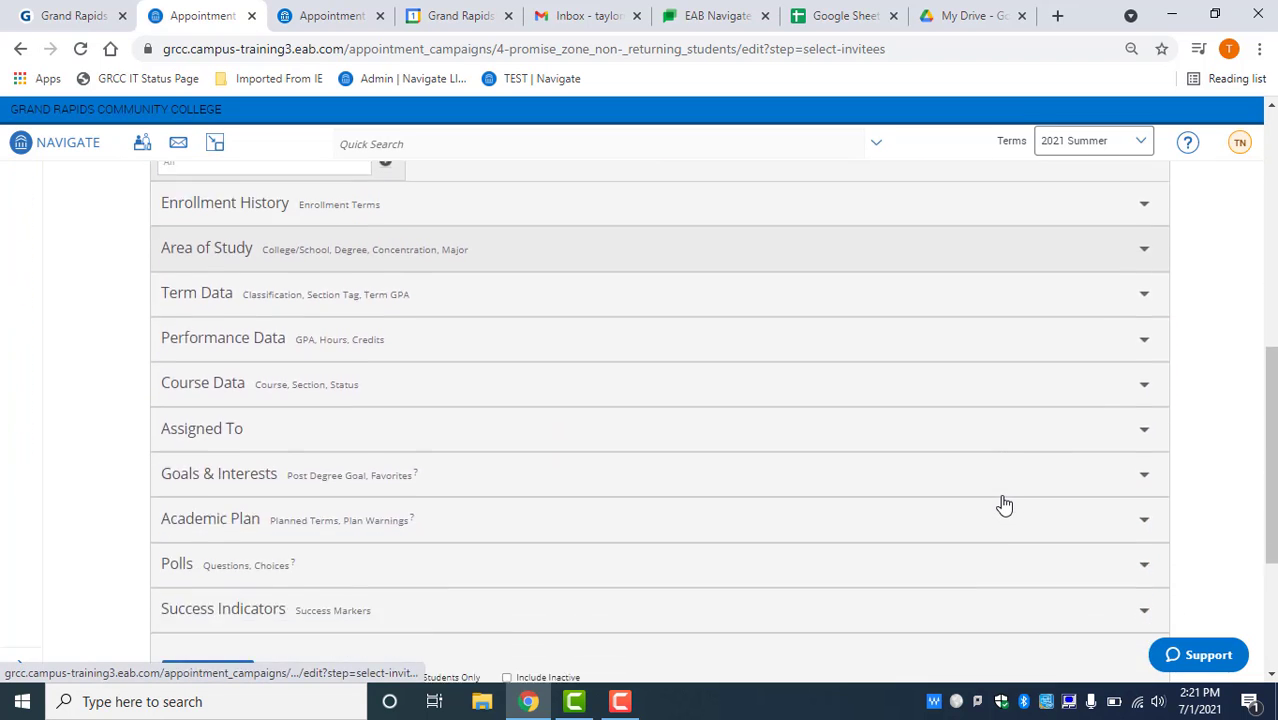
scroll(1004, 504, up, 3)
scroll(1004, 504, up, 5)
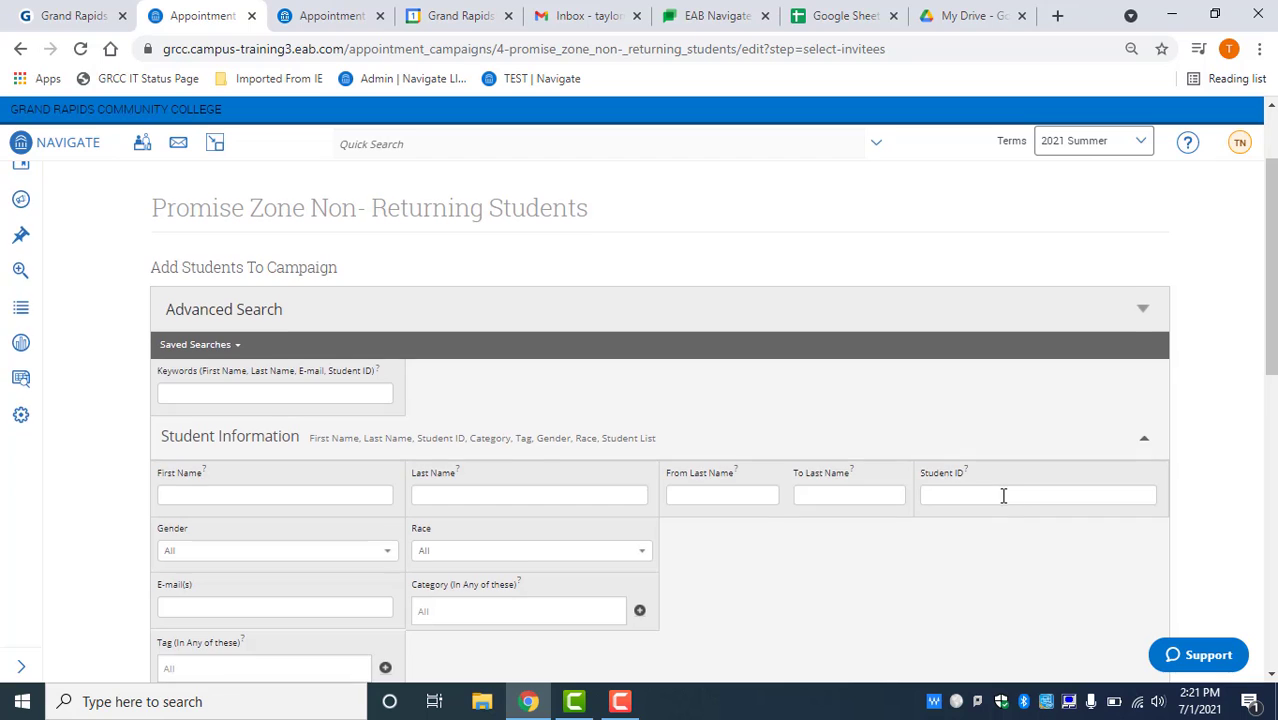
scroll(1005, 503, down, 2)
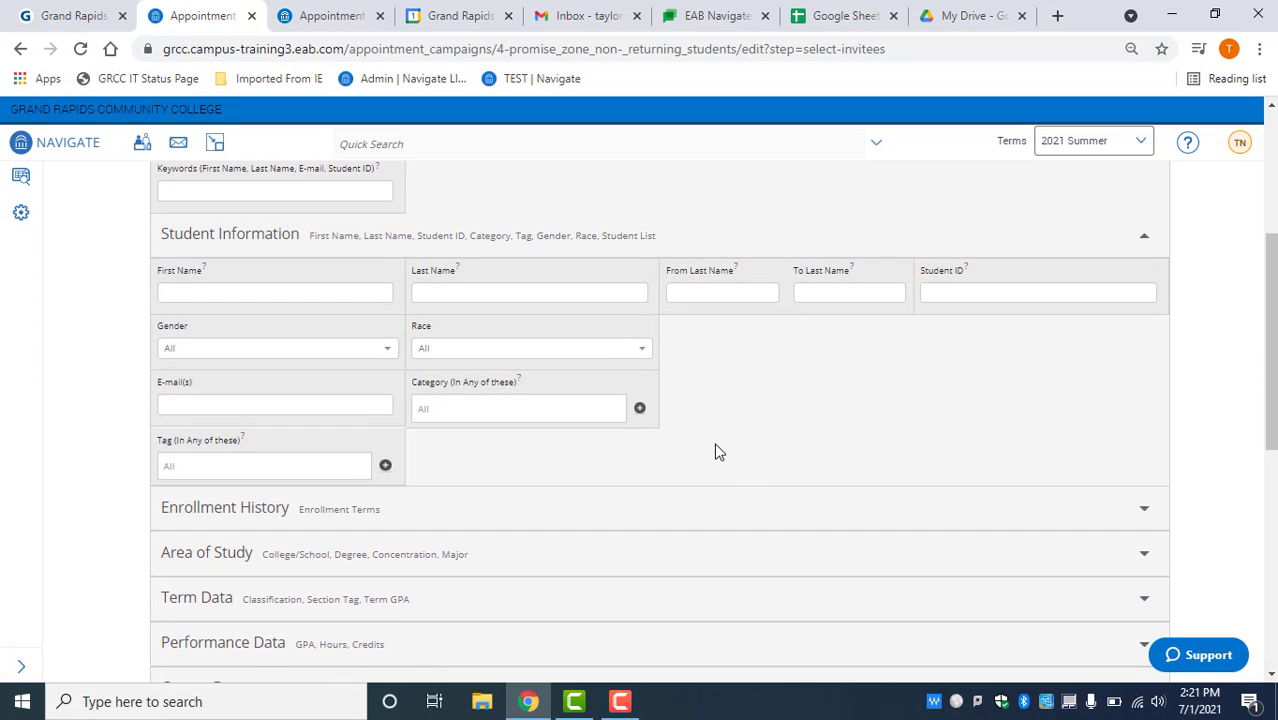
click(558, 407)
text(promi)
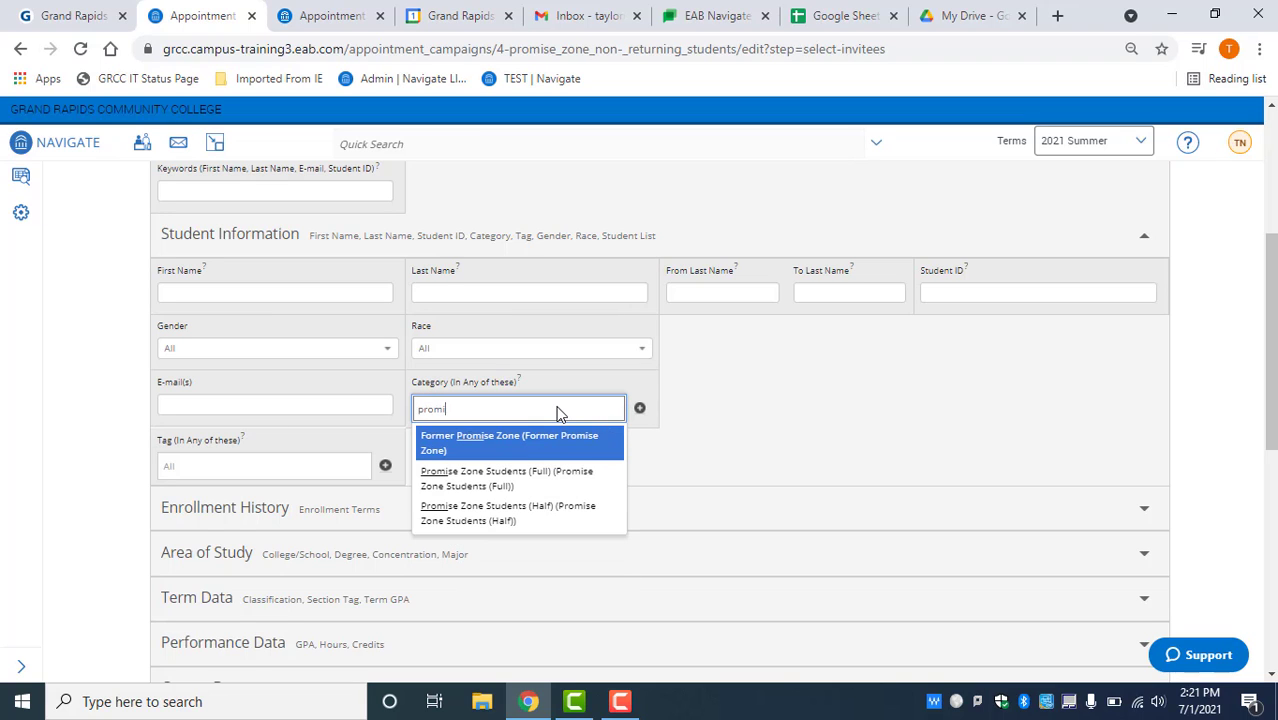
text(se)
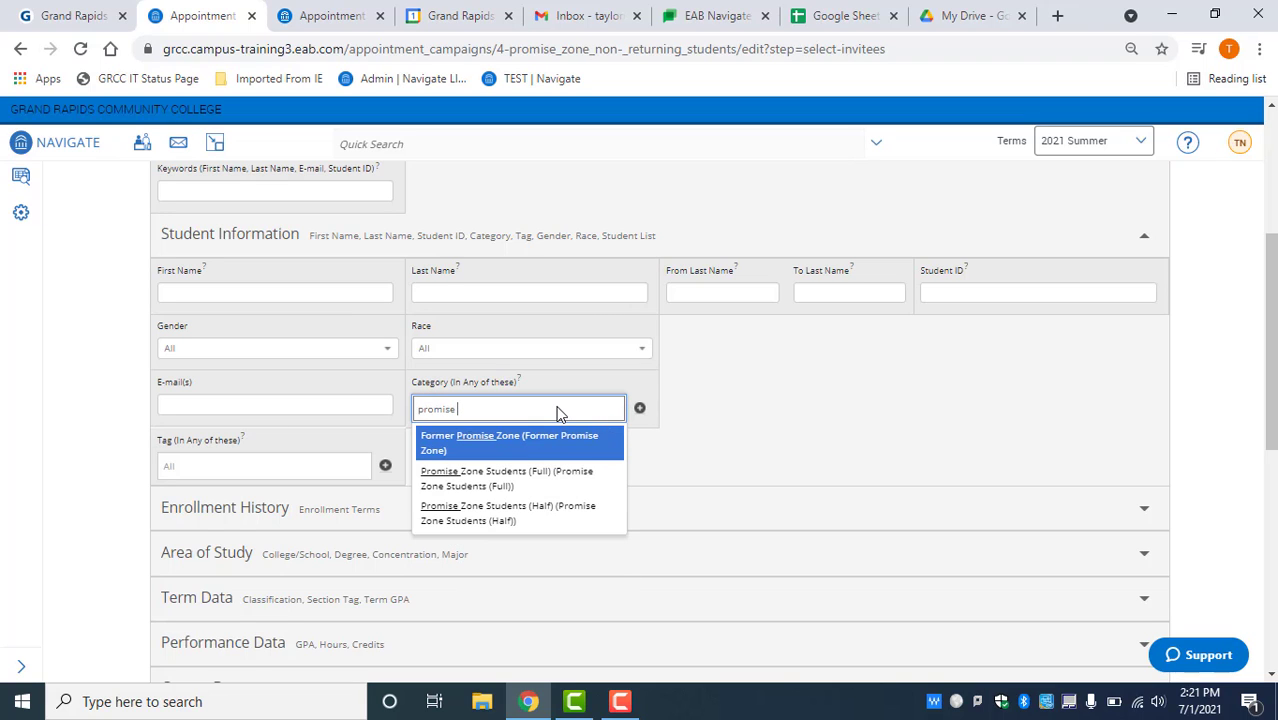
click(557, 490)
Add Promise Zone Students (Half) as a second category in the student search
click(531, 438)
text(pr)
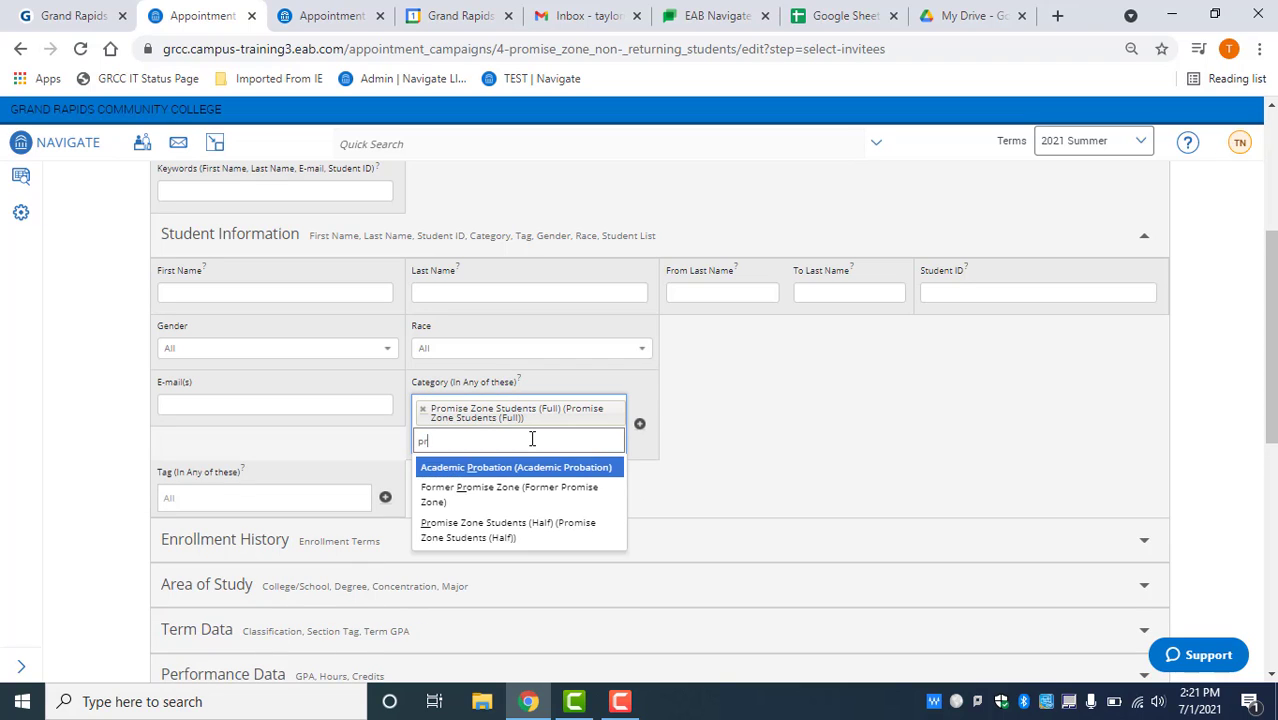
text(omis)
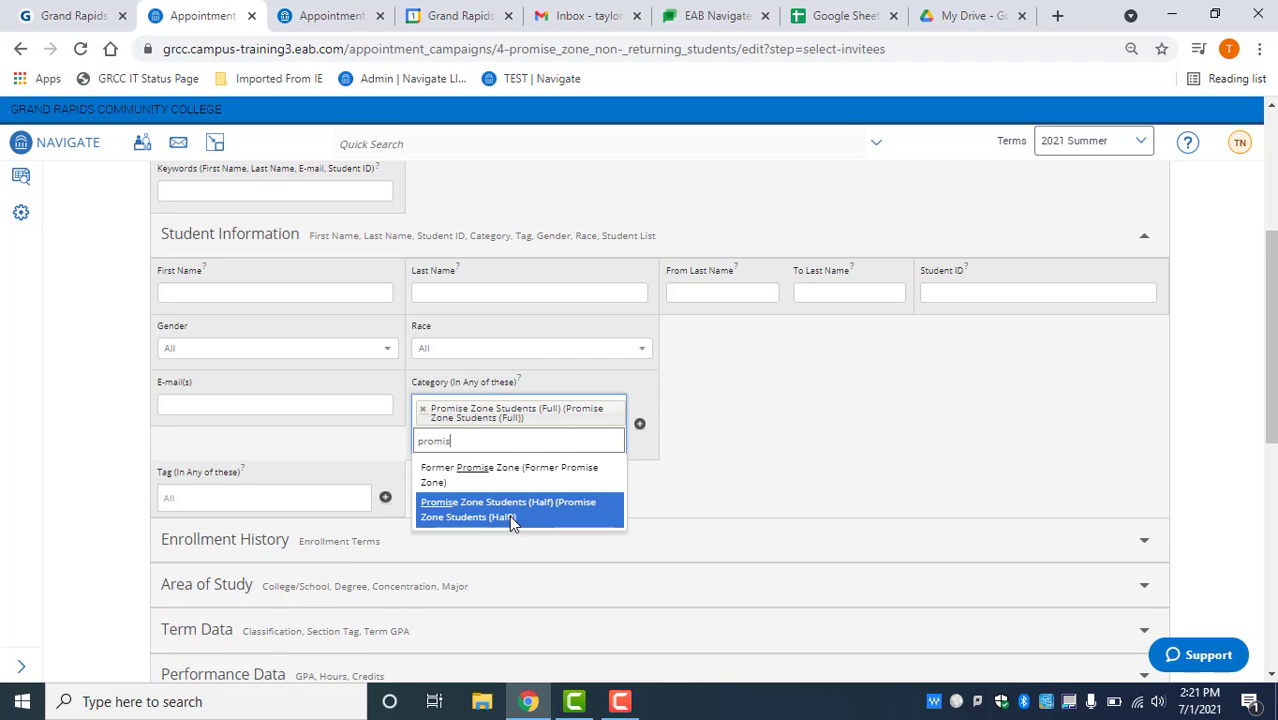
click(509, 515)
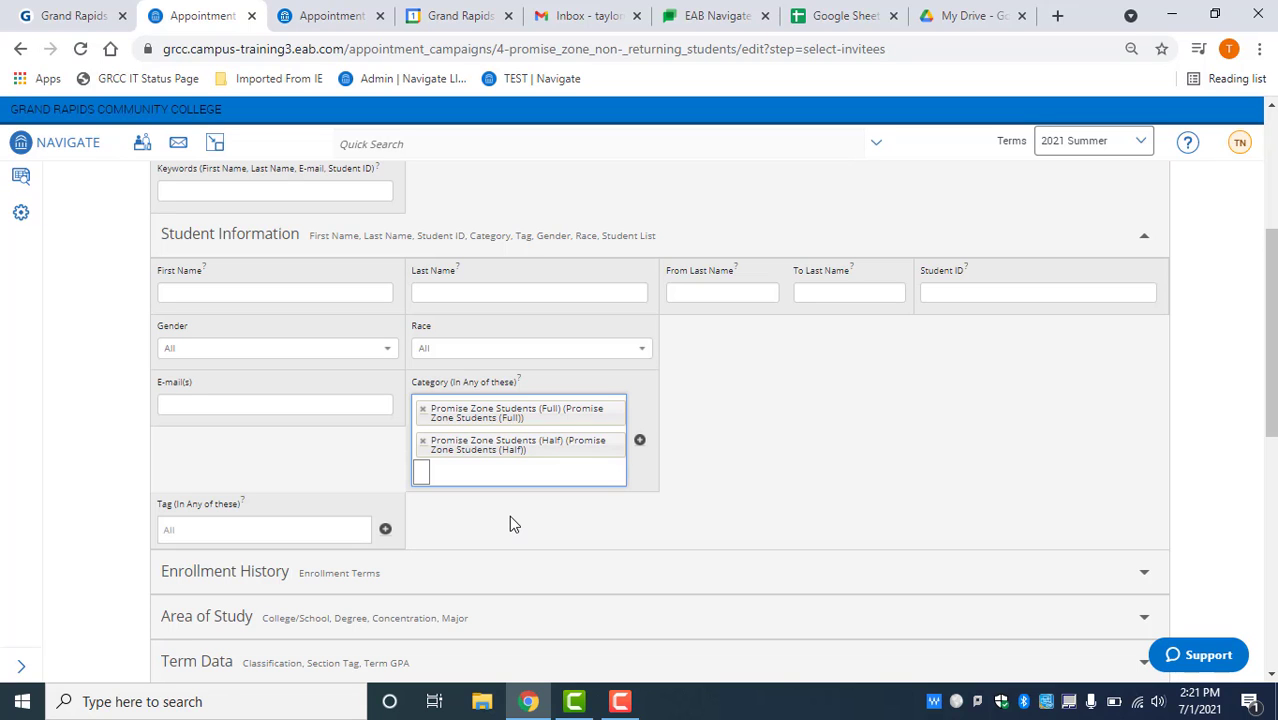
Filter the student search by Enrollment History to students enrolled in any of 2021 Winter and 2021 Summer
scroll(362, 482, down, 3)
click(310, 308)
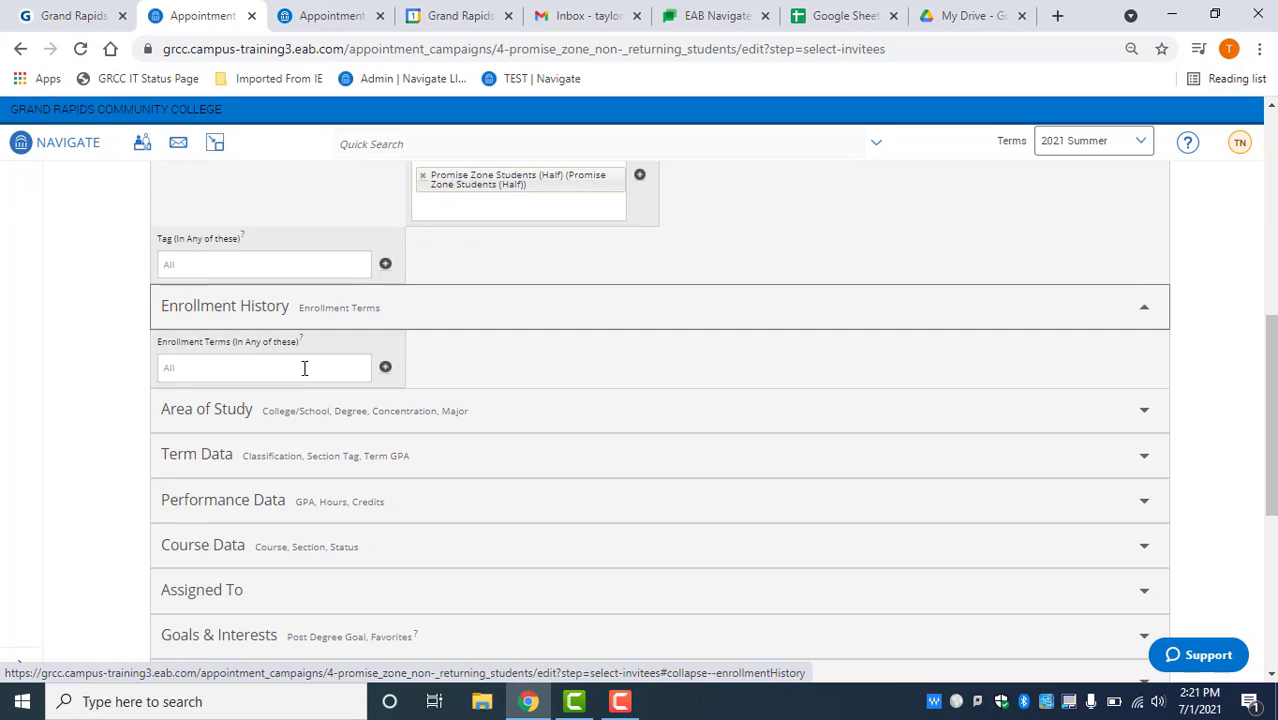
click(304, 368)
text(win)
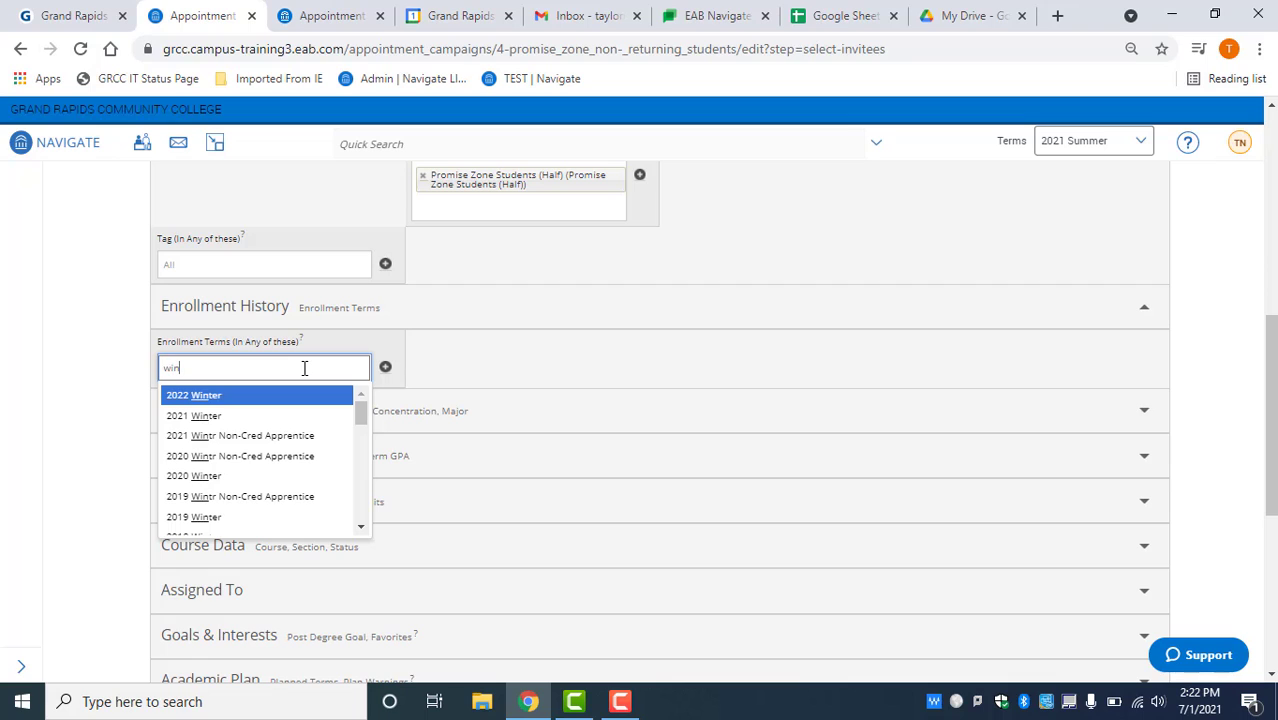
click(239, 416)
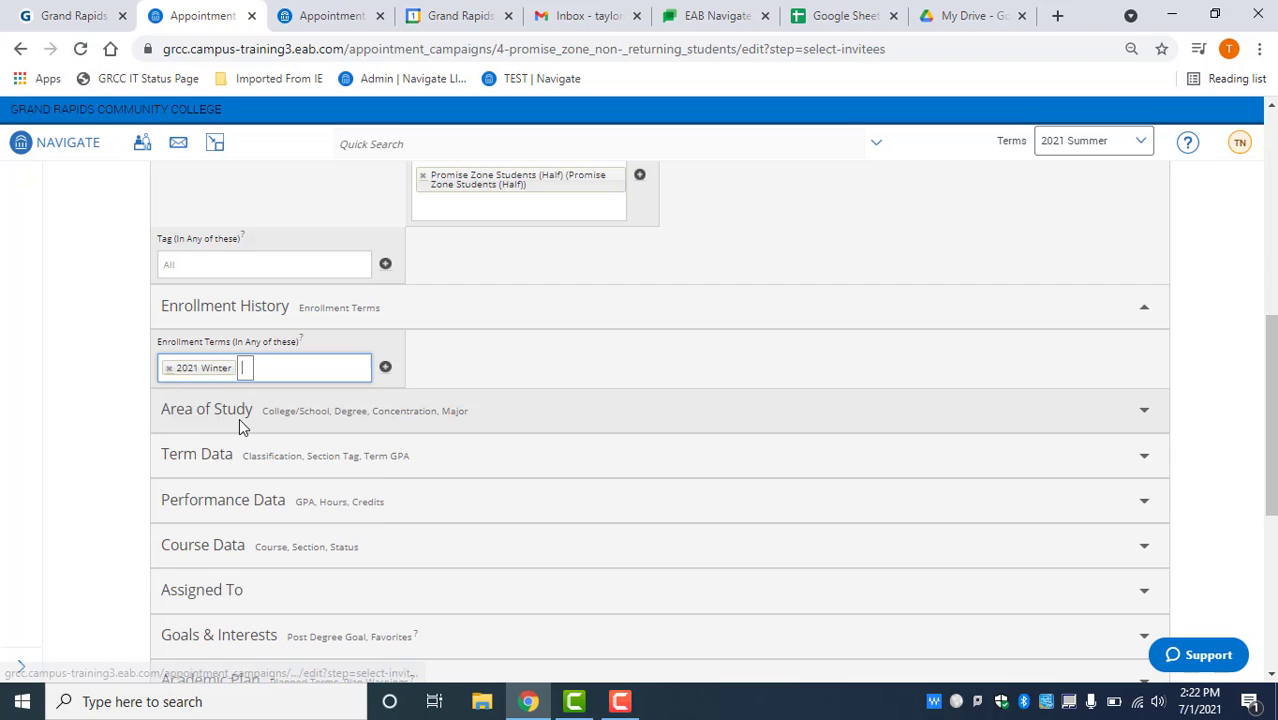
text(summer)
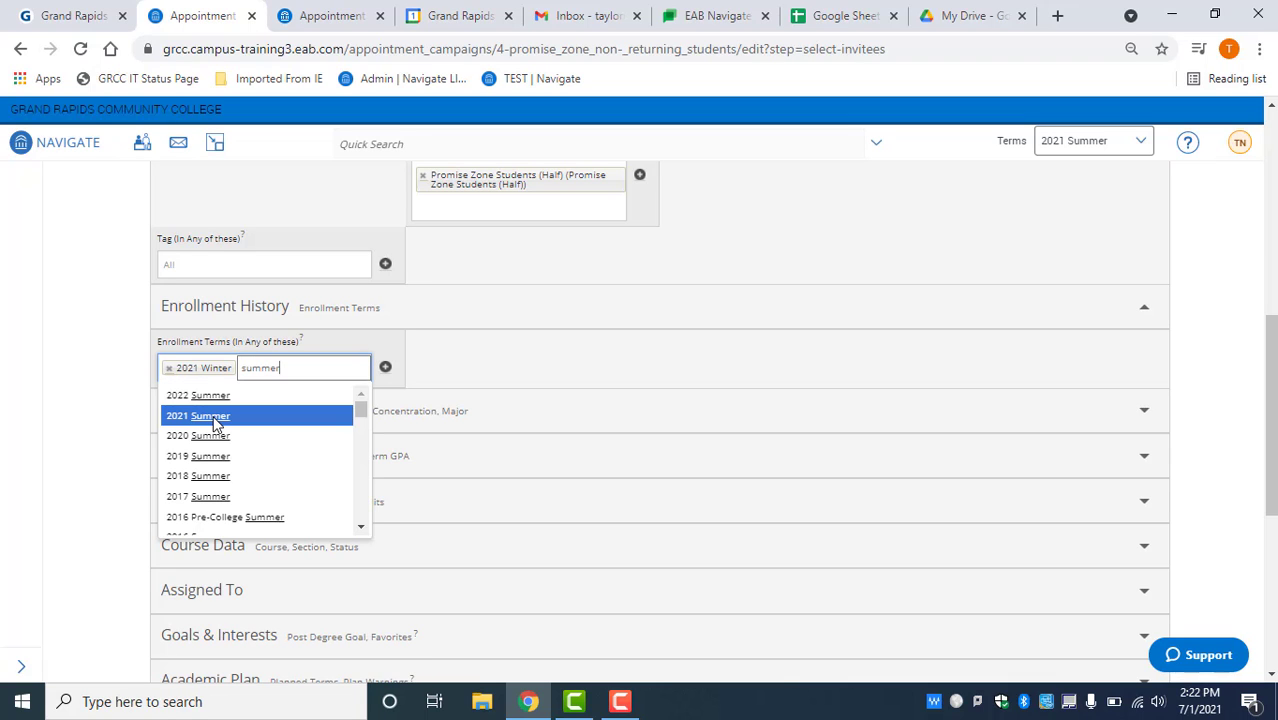
click(214, 416)
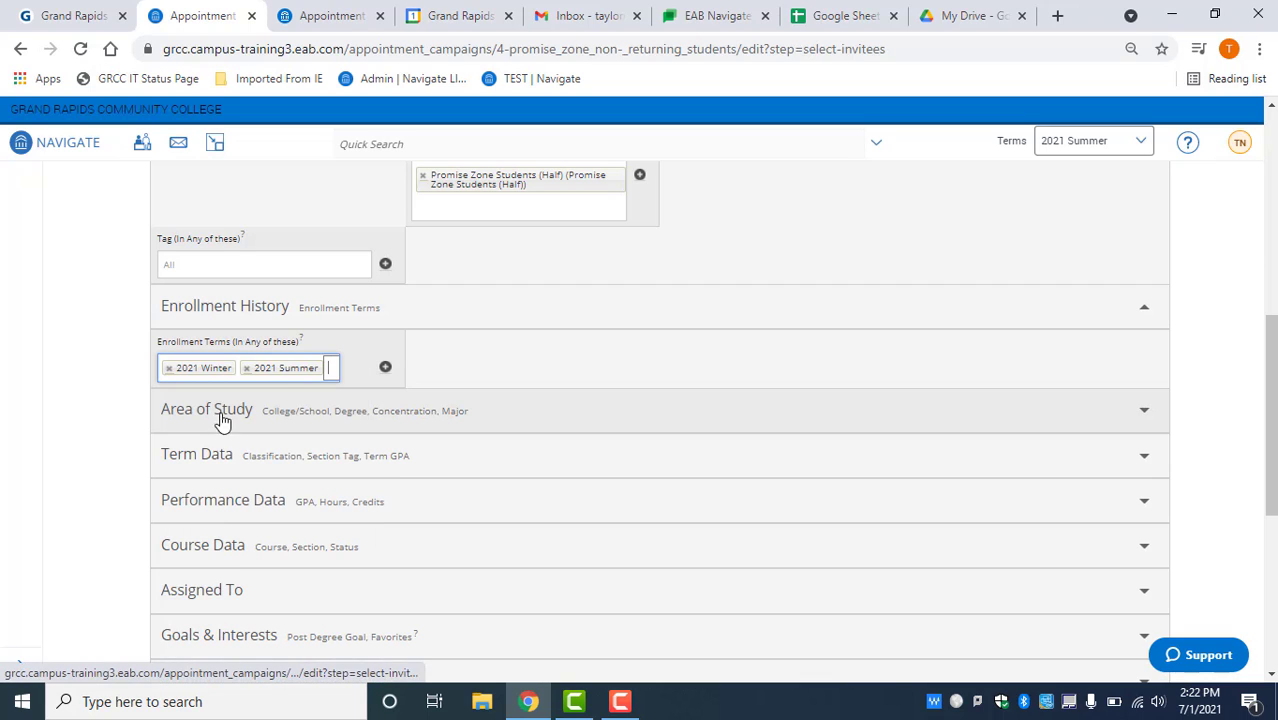
Expand the enrollment term filters and exclude students enrolled in 2021 Fall
click(386, 367)
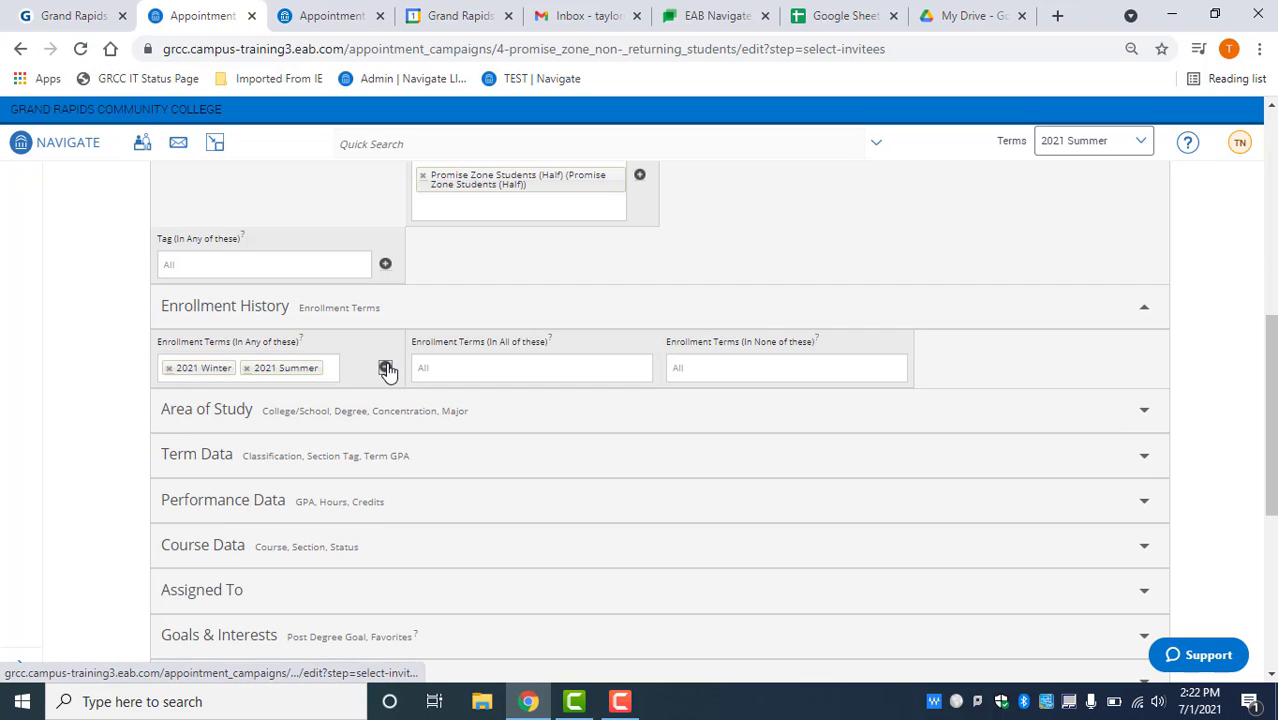
click(750, 368)
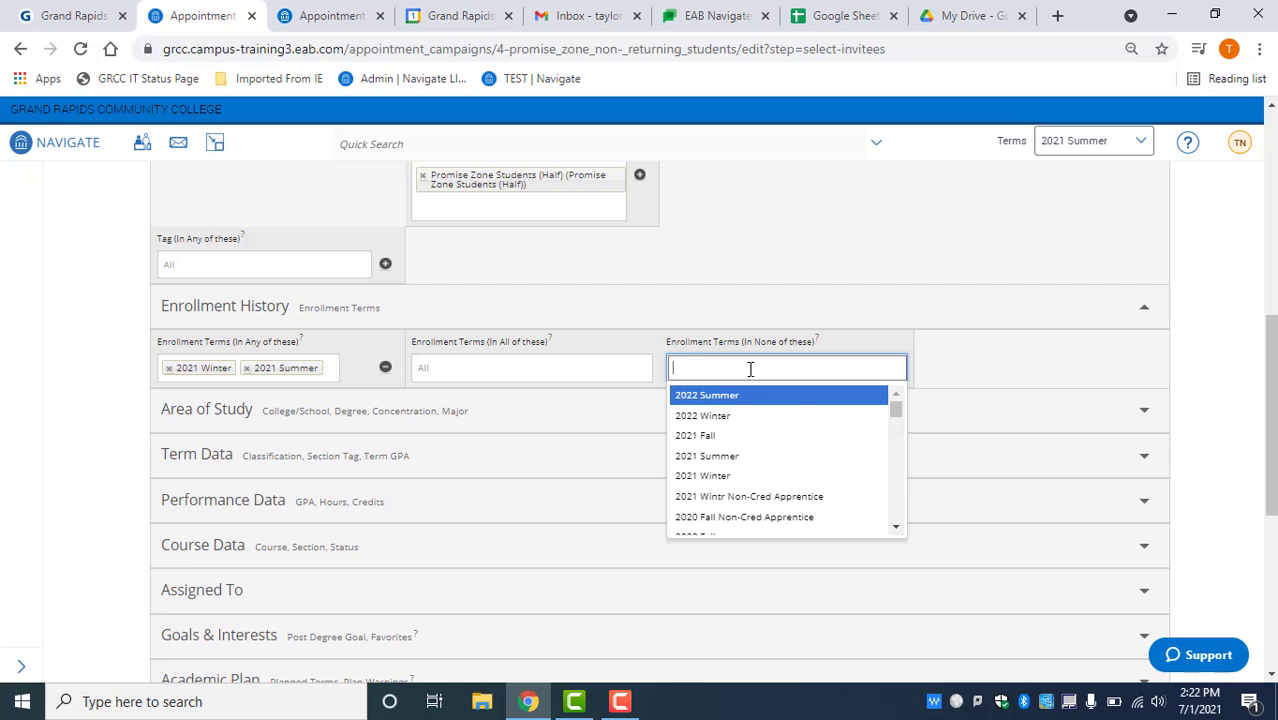
text(fall)
click(729, 395)
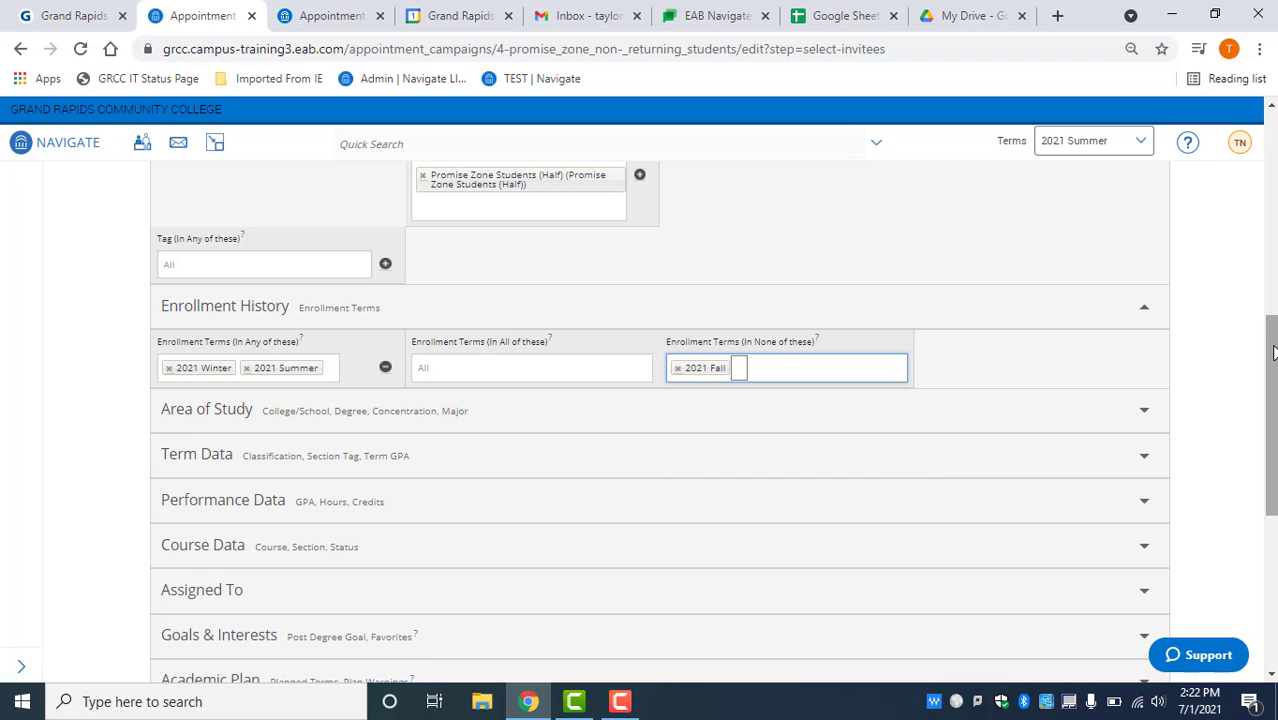
Run the student search with the chosen category and enrollment filters
drag(1270, 353, 1220, 414)
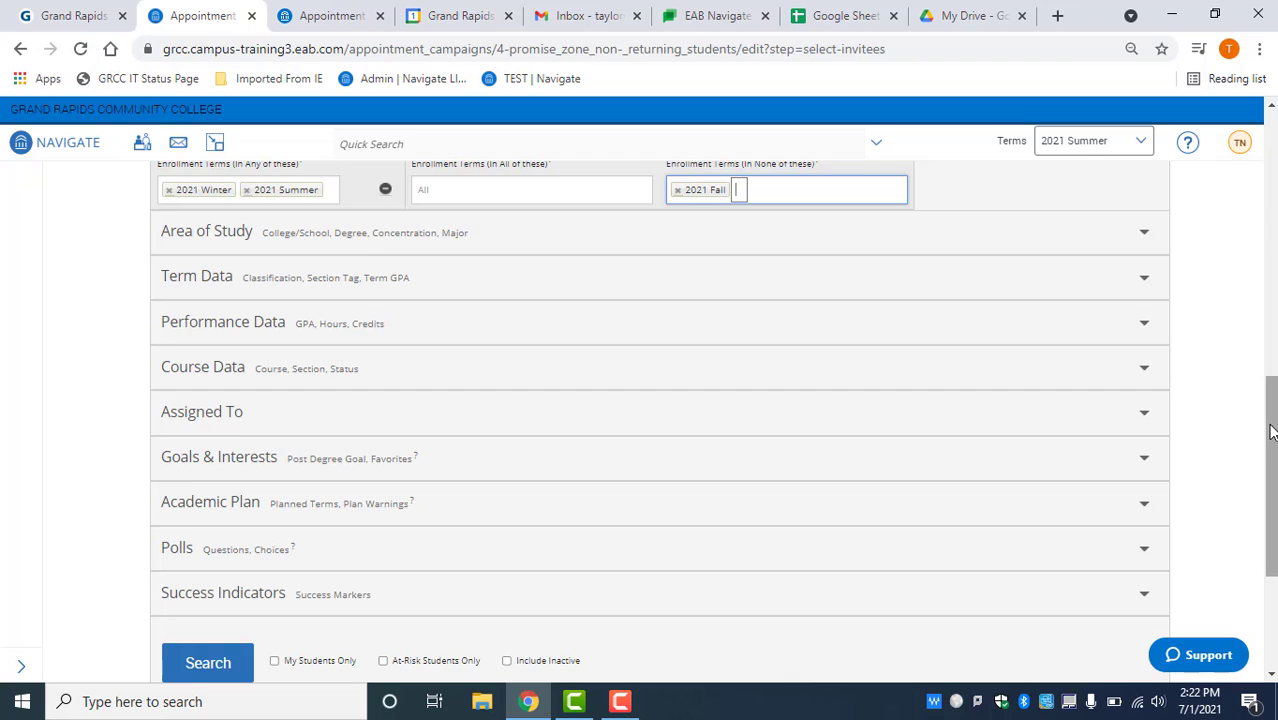
drag(1265, 433, 1262, 511)
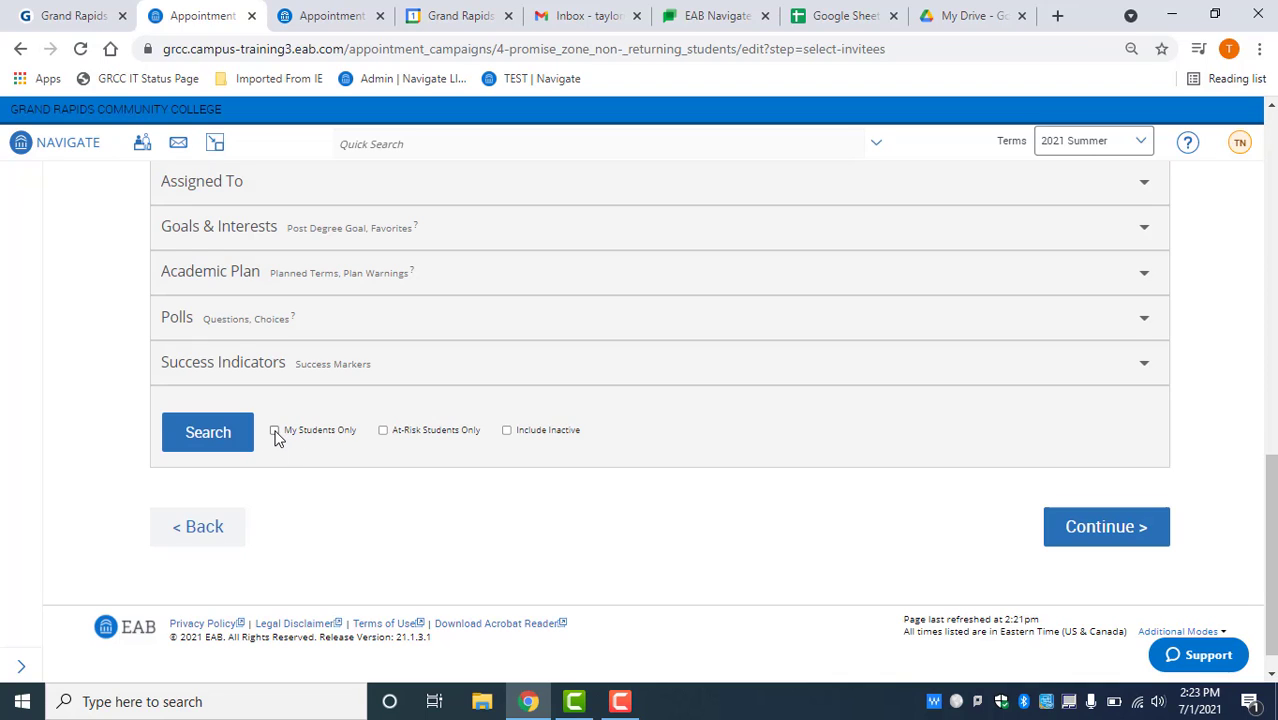
click(223, 468)
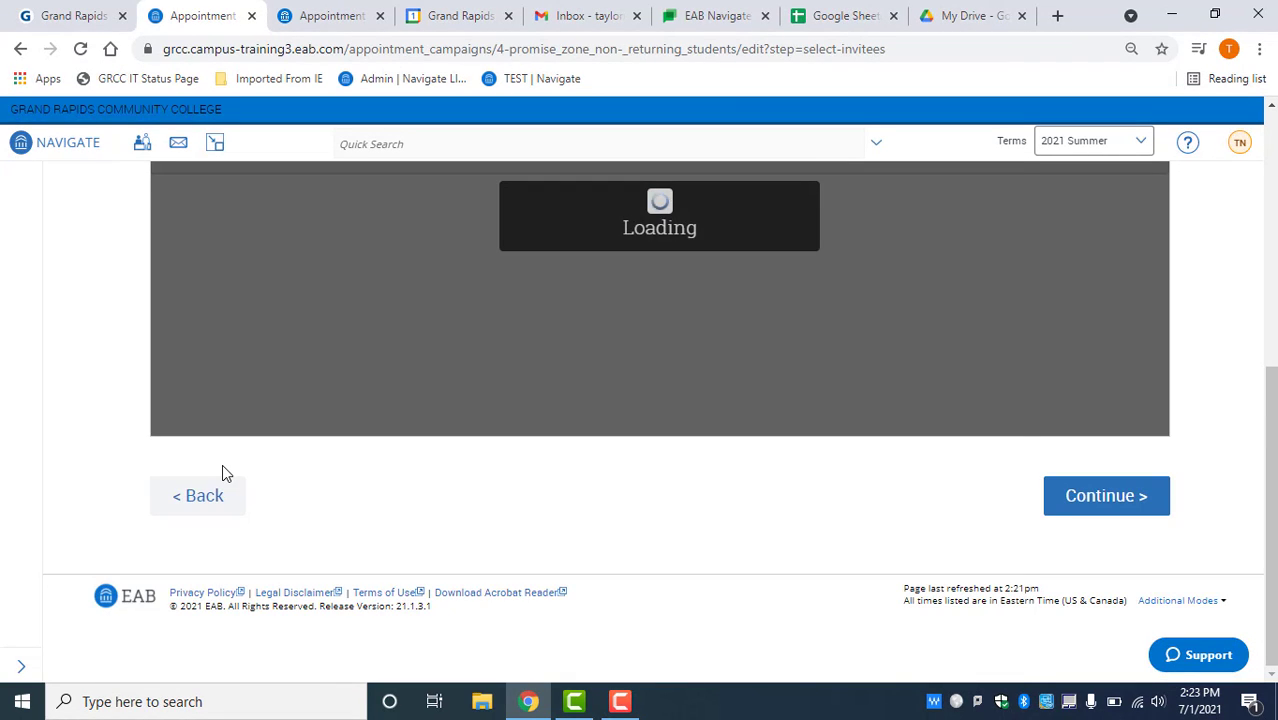
Select all students in the search results and continue to the review of students in the campaign
scroll(223, 467, up, 3)
scroll(223, 467, down, 4)
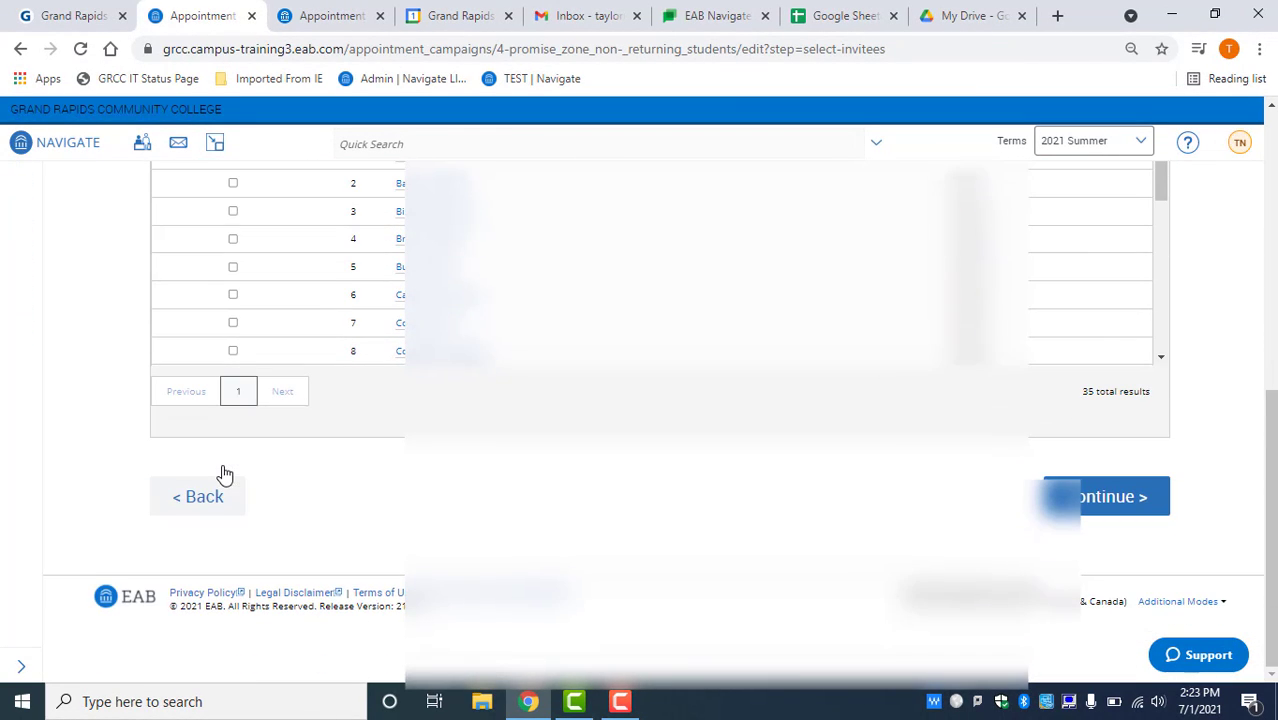
scroll(223, 467, up, 1)
scroll(222, 464, up, 2)
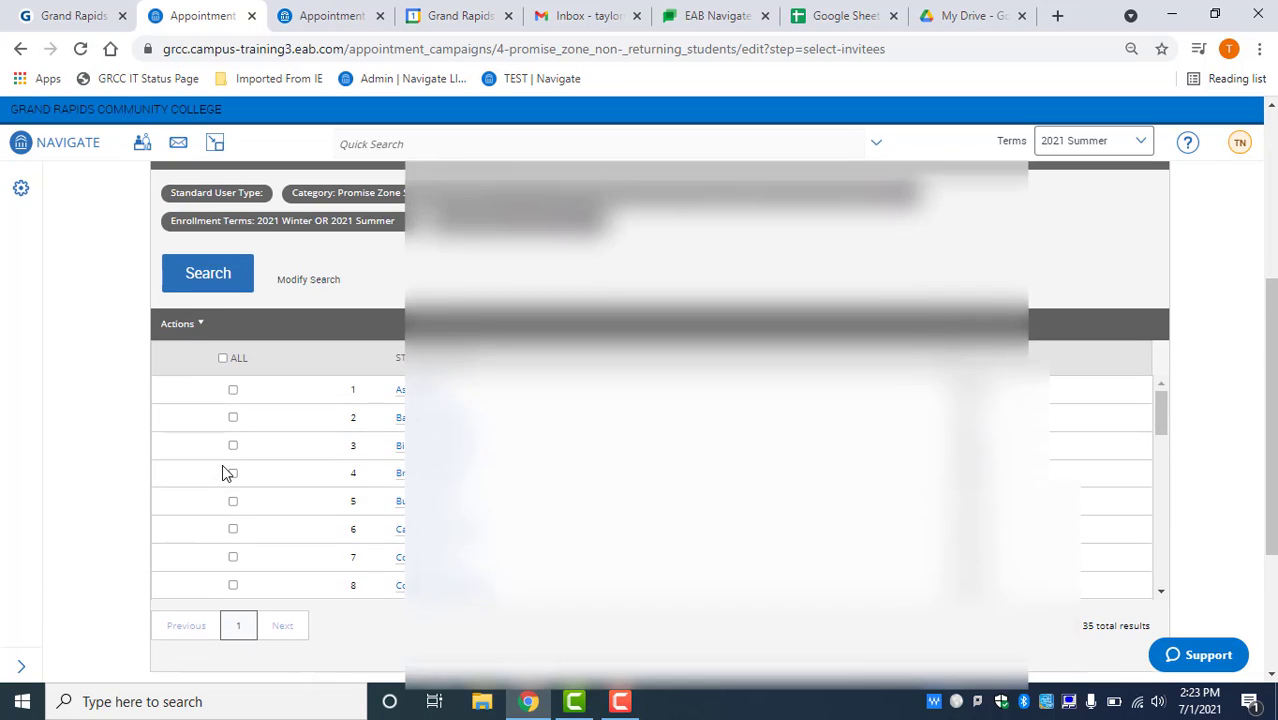
click(222, 358)
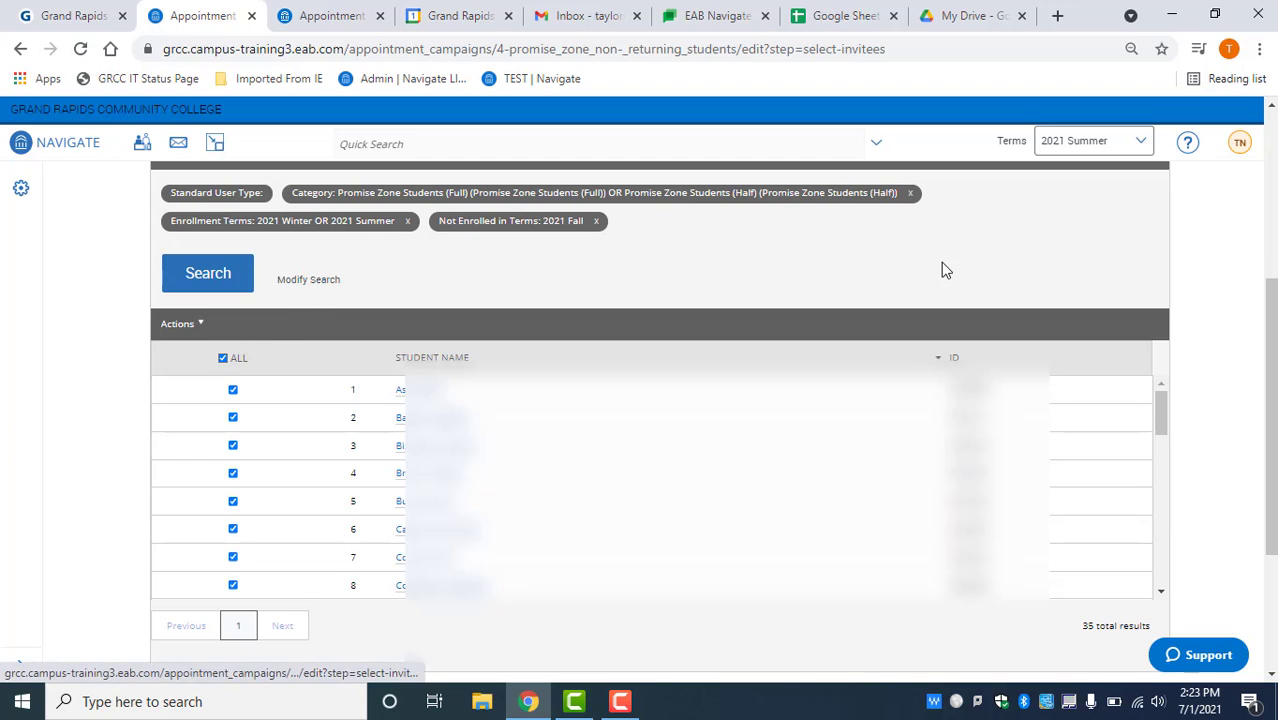
drag(1271, 420, 1271, 465)
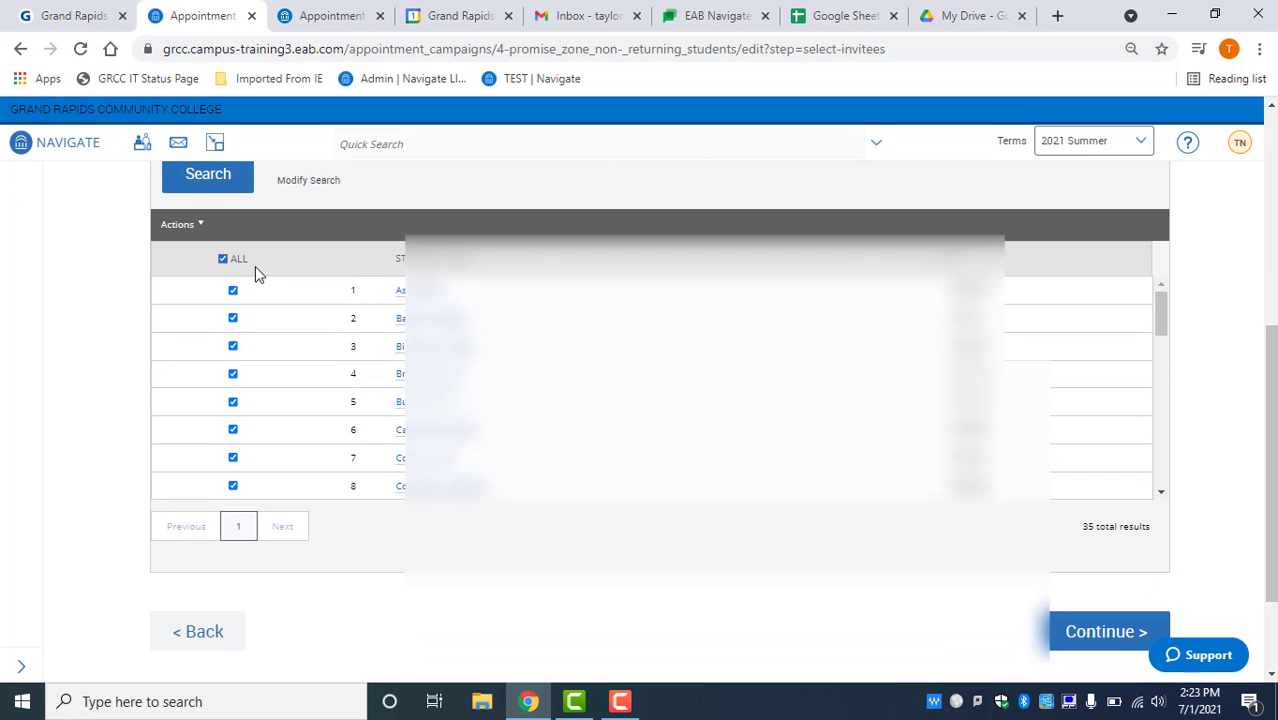
click(1063, 628)
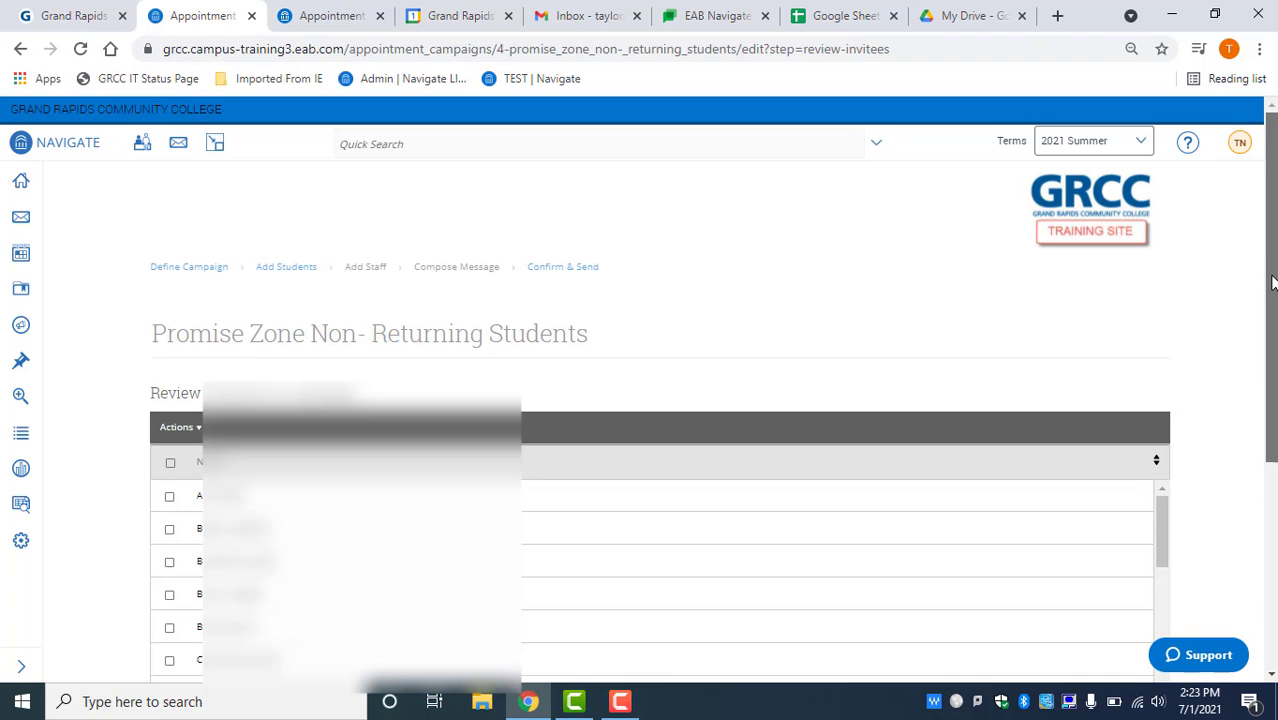
drag(1272, 283, 1256, 404)
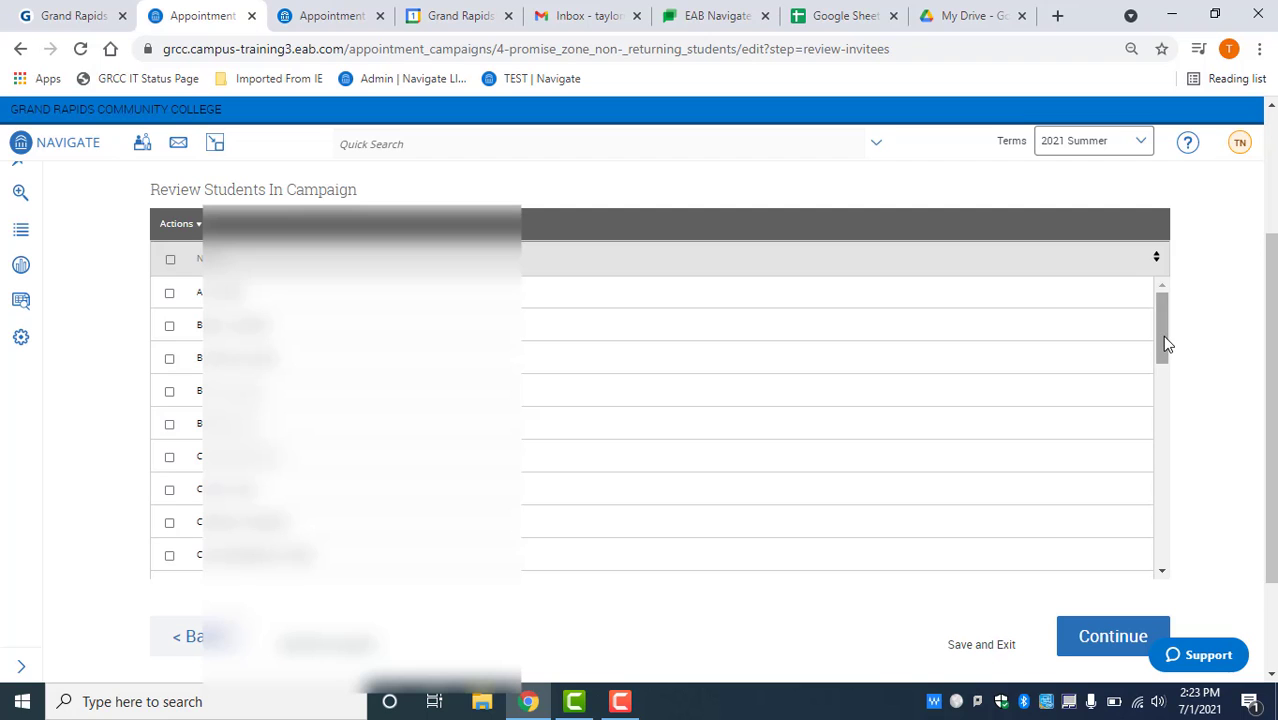
drag(1164, 336, 1164, 373)
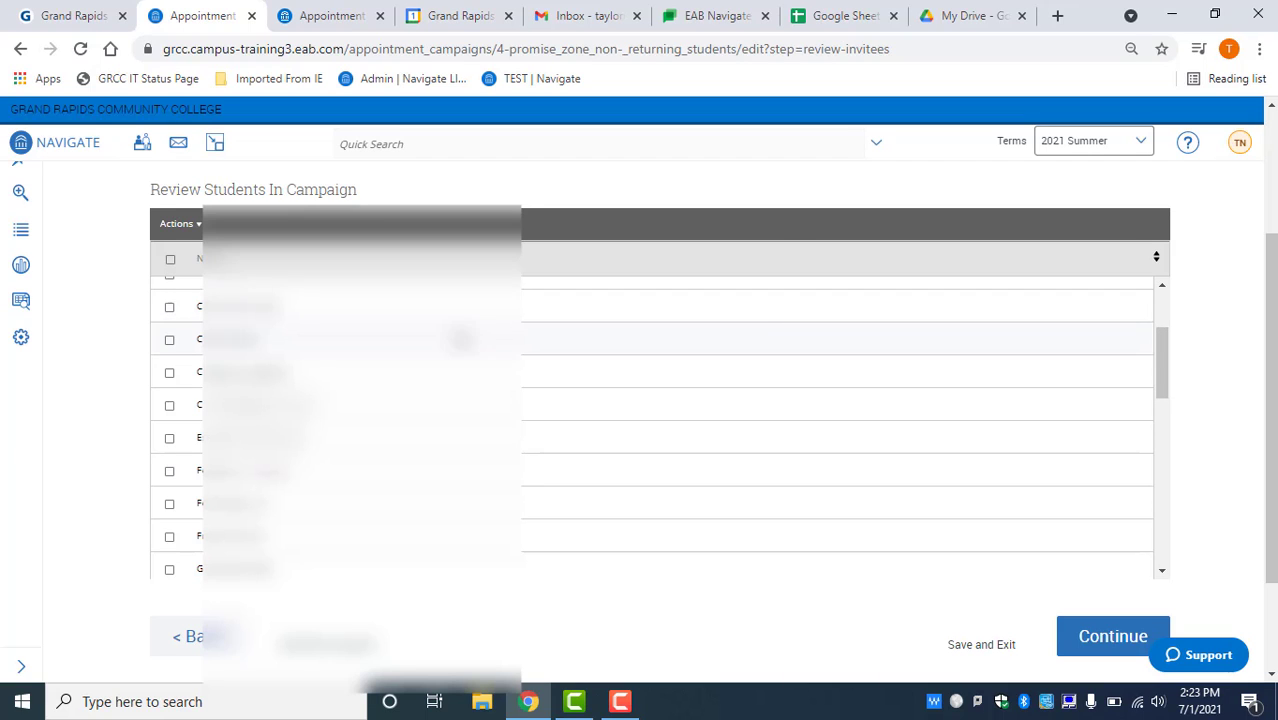
click(169, 307)
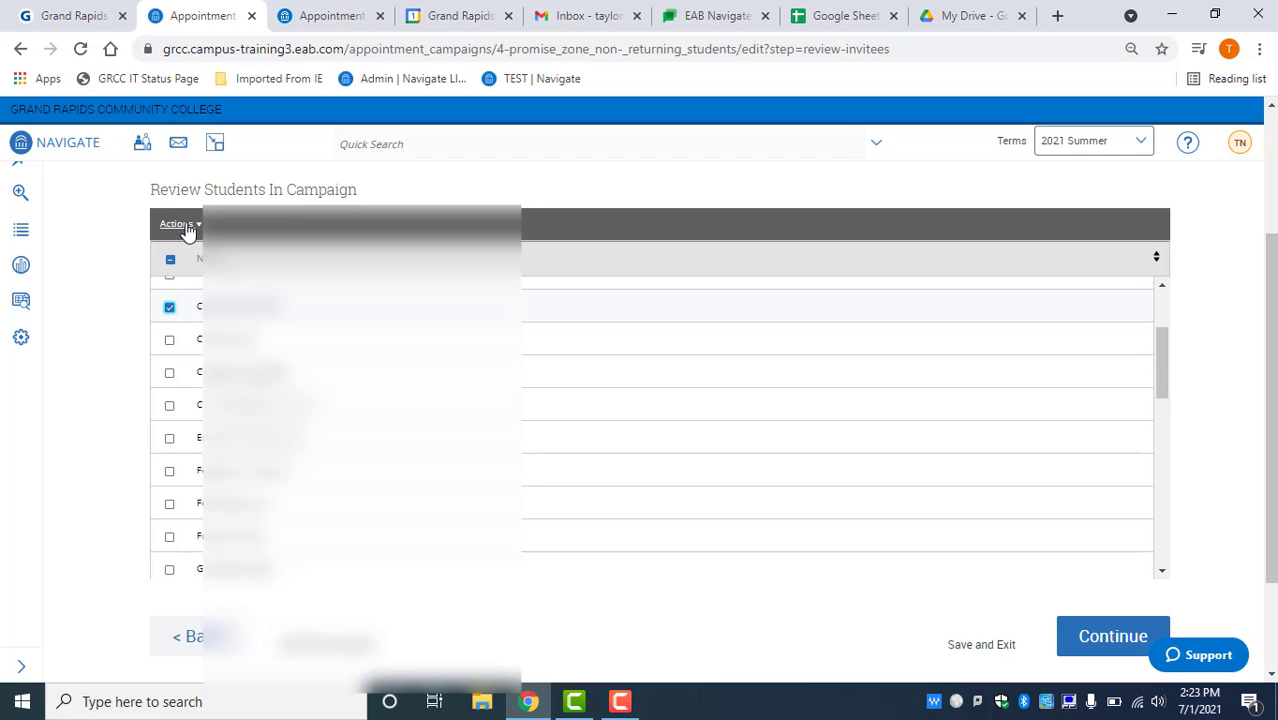
click(190, 226)
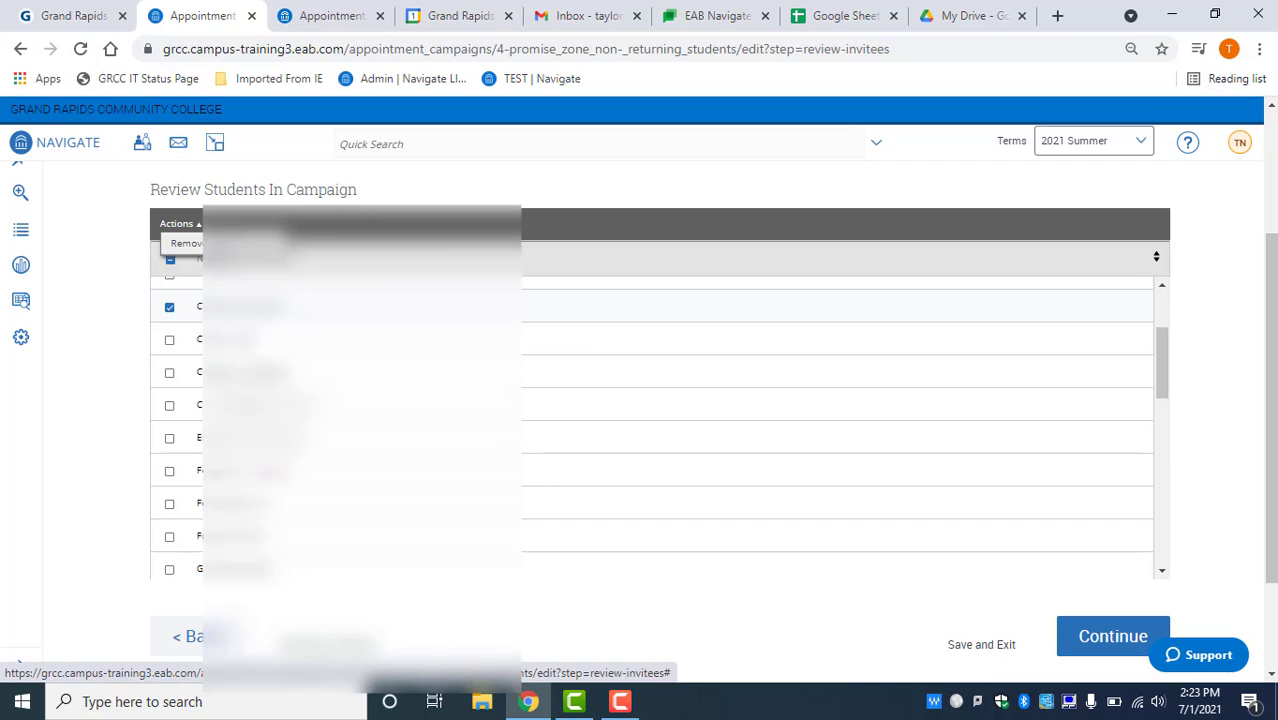
click(170, 312)
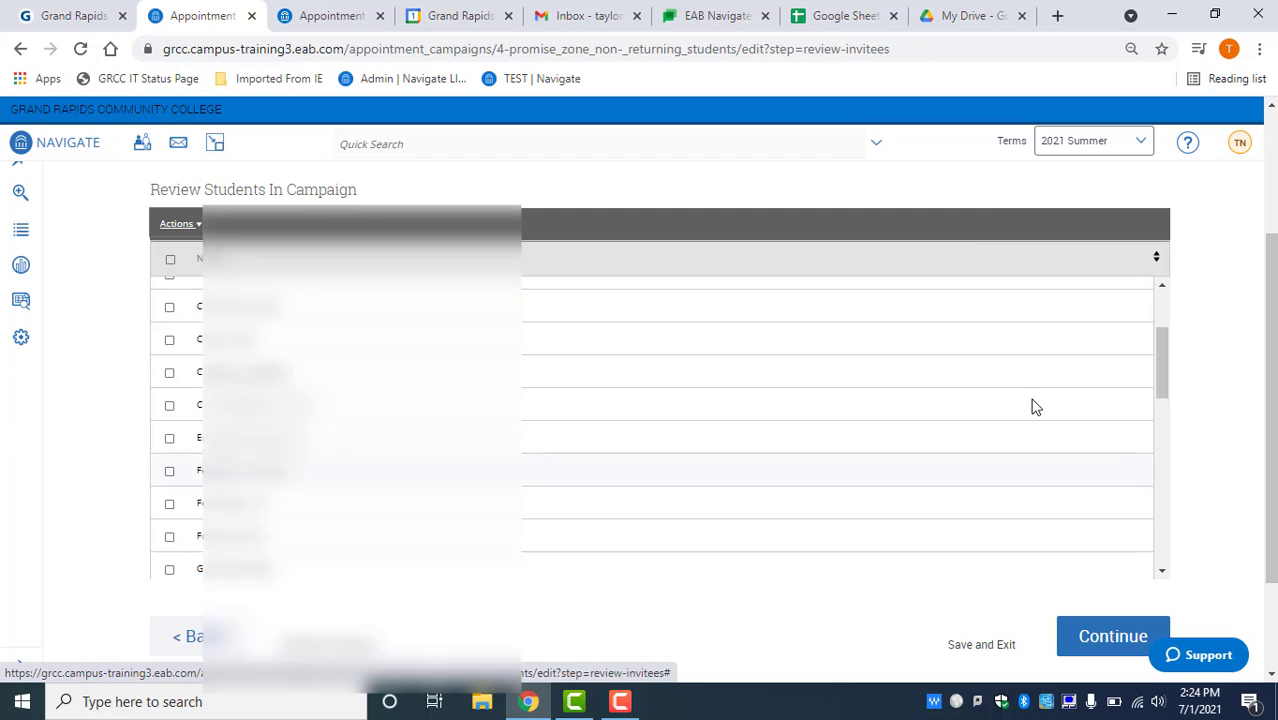
Accept the reviewed student list and add Test Advisor as the campaign organizer, continuing to the message
scroll(1274, 340, down, 2)
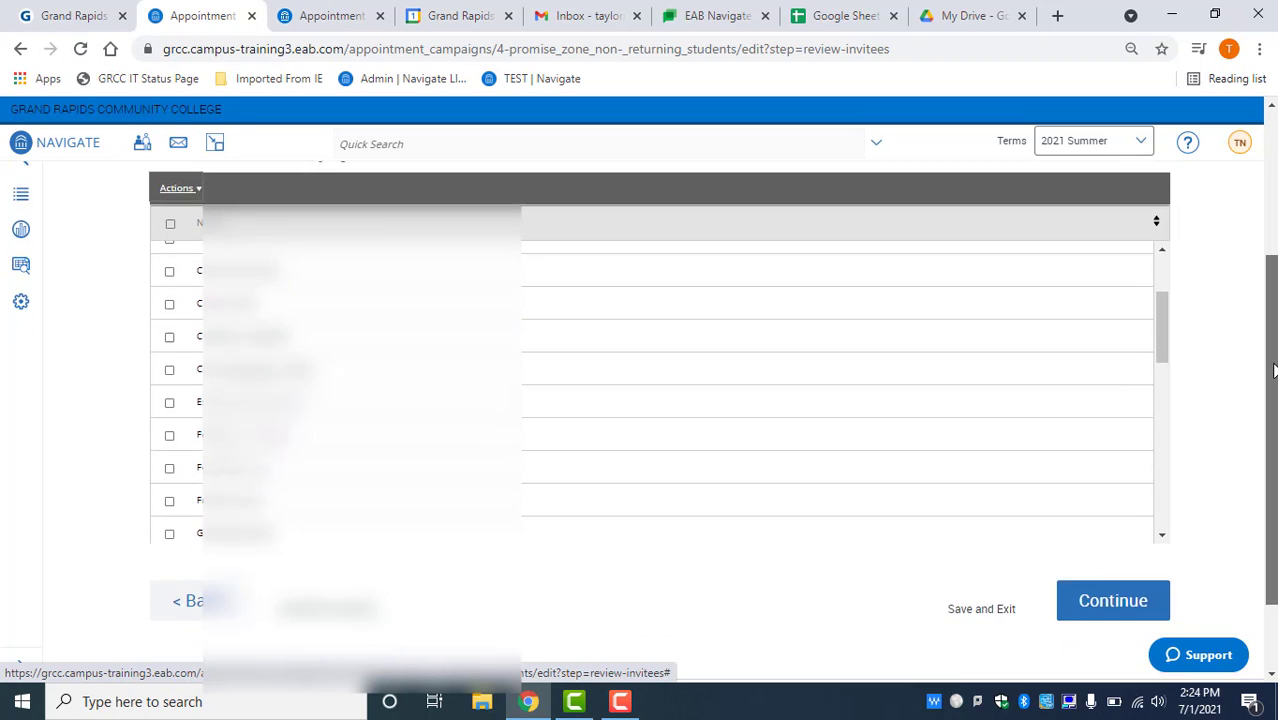
click(1078, 547)
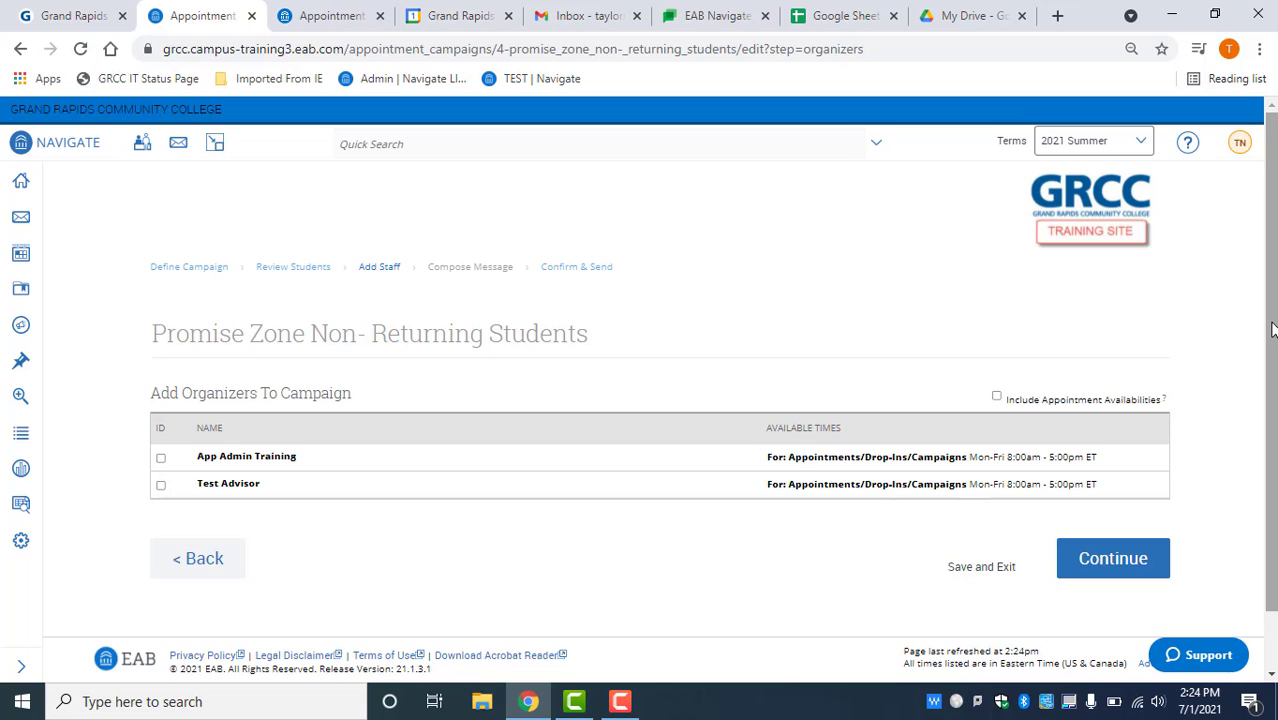
drag(1272, 330, 1274, 351)
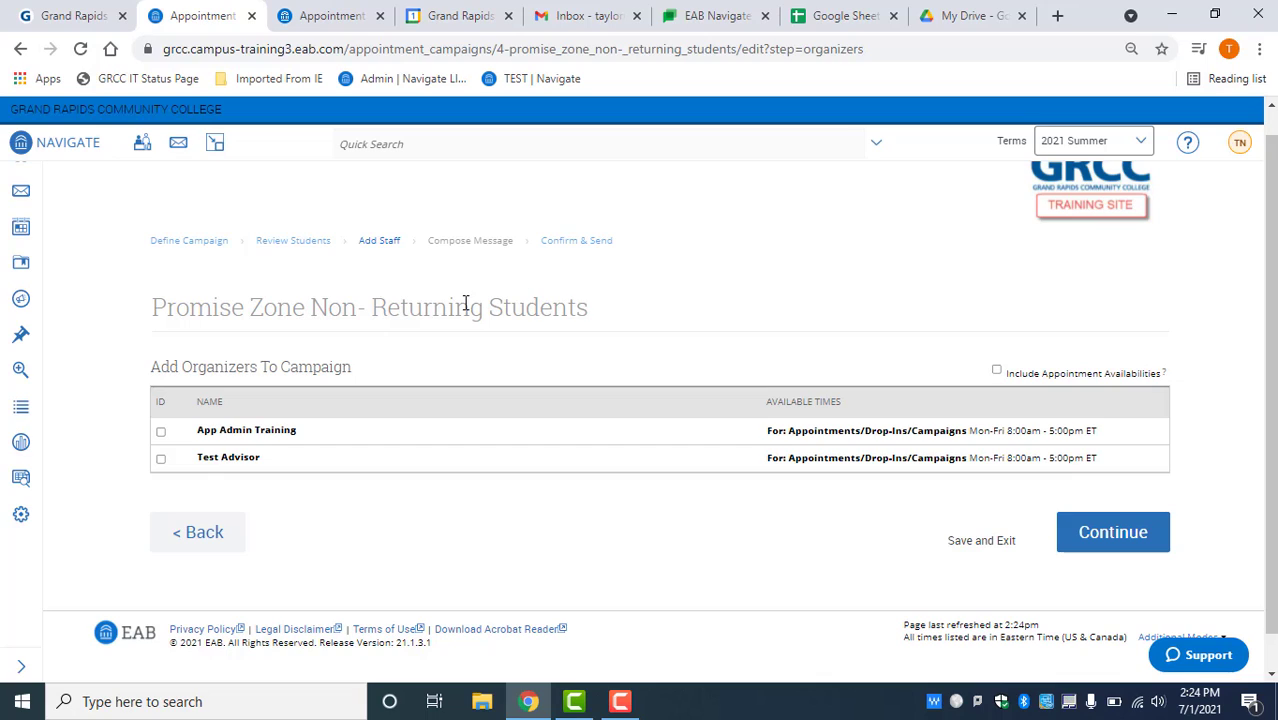
click(161, 459)
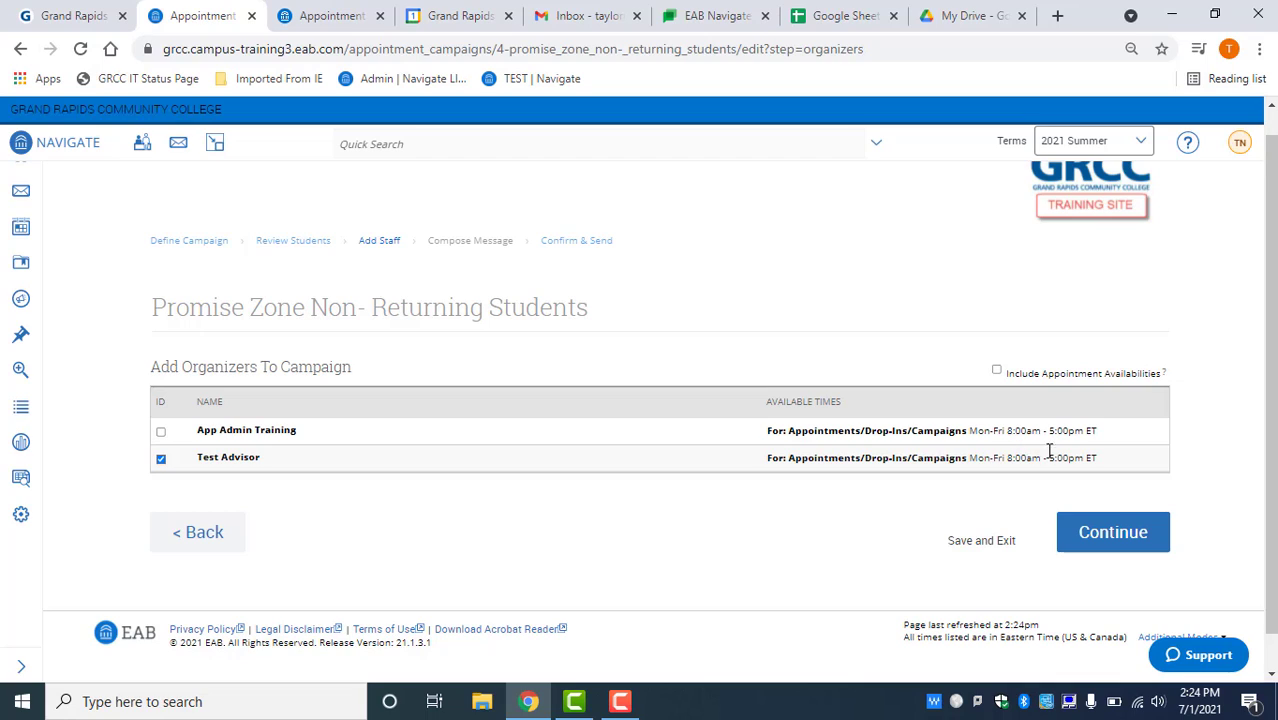
click(1081, 549)
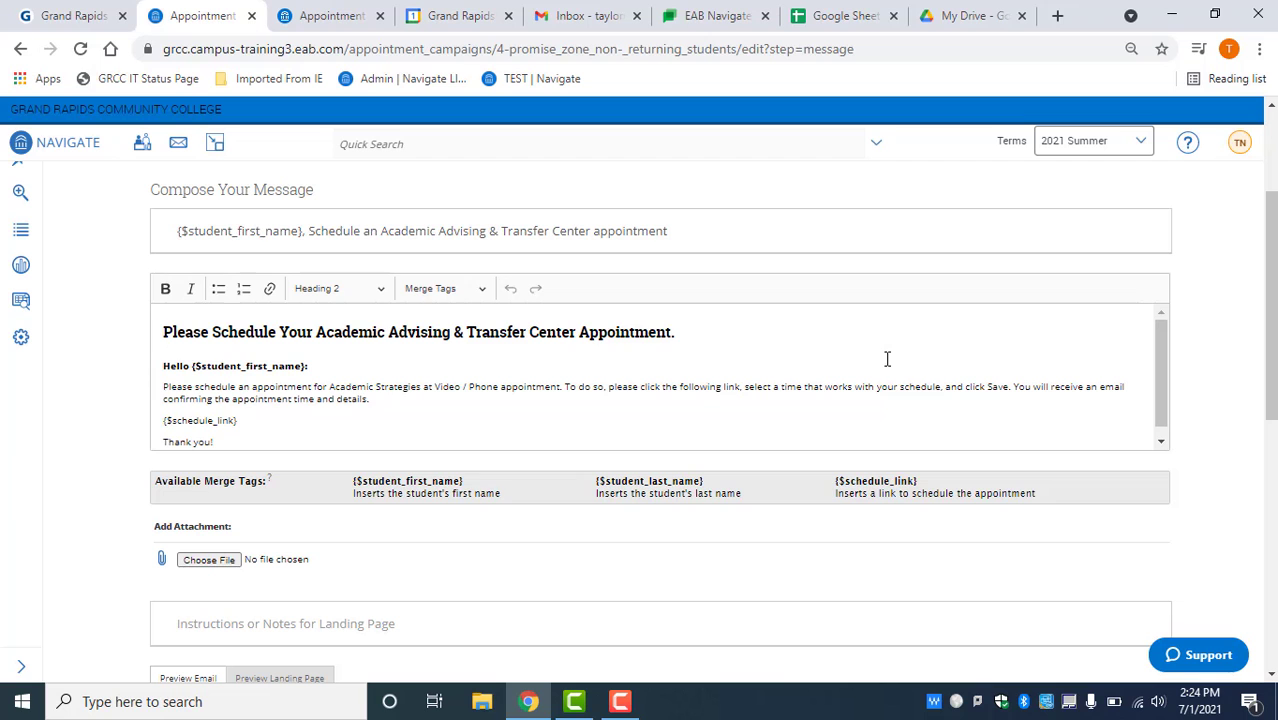
Review the default invitation message and its email preview, keep it as is, and continue to the confirmation
scroll(886, 358, up, 2)
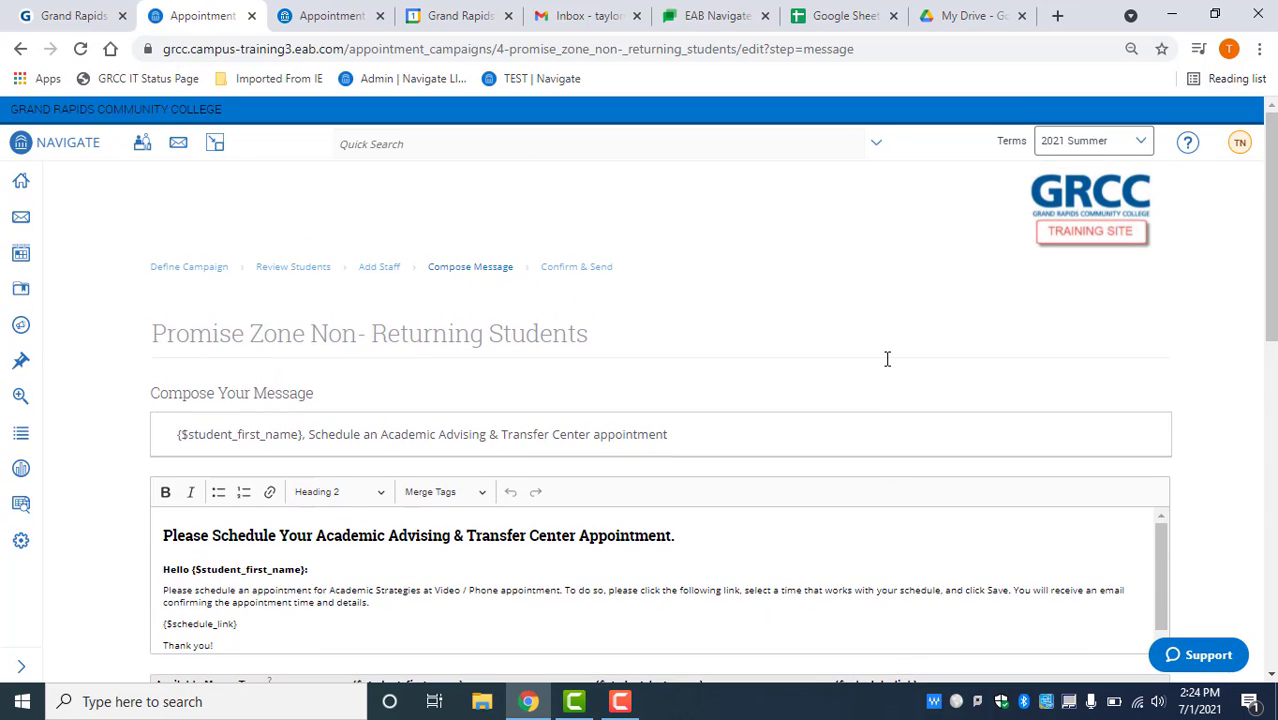
scroll(886, 358, down, 2)
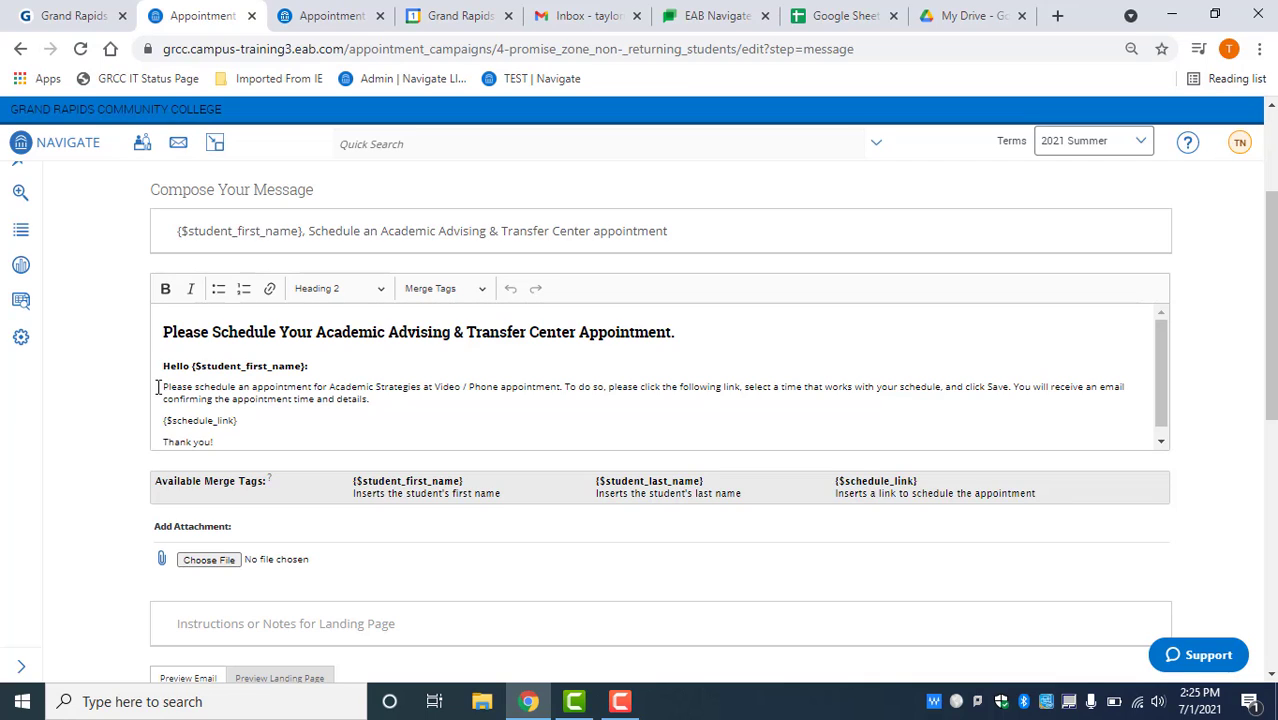
click(1157, 349)
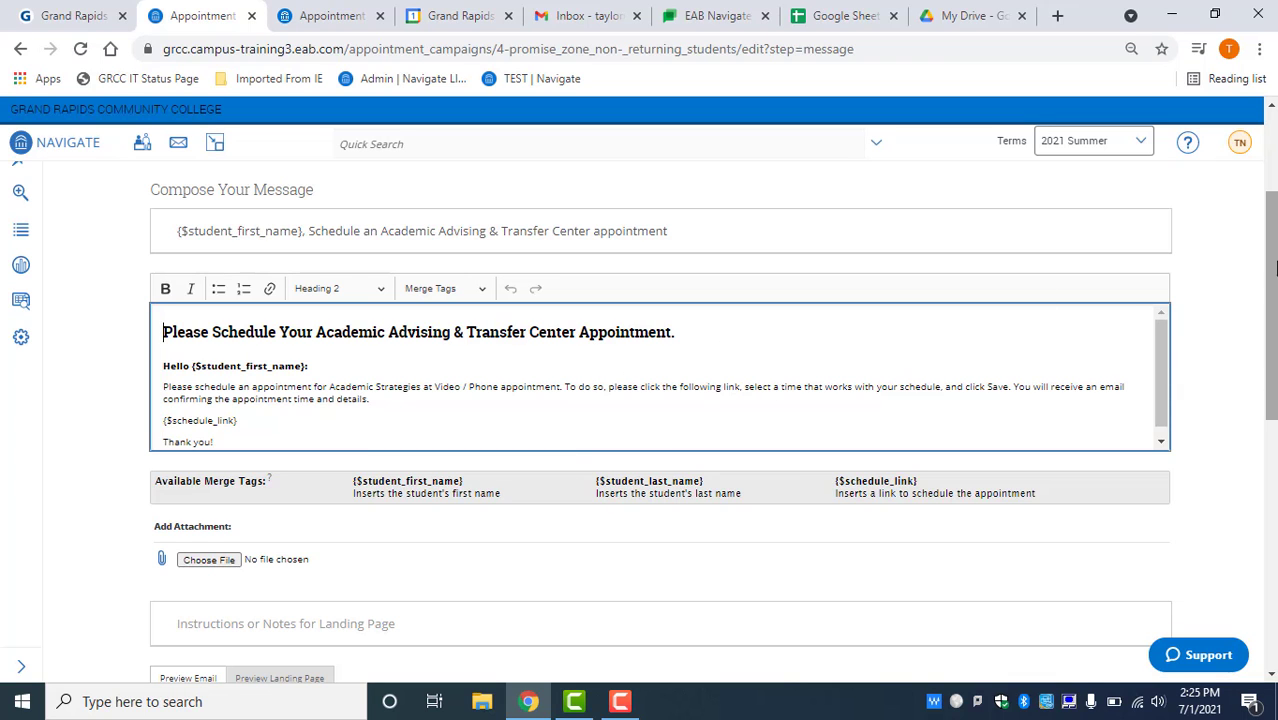
drag(1272, 268, 1229, 466)
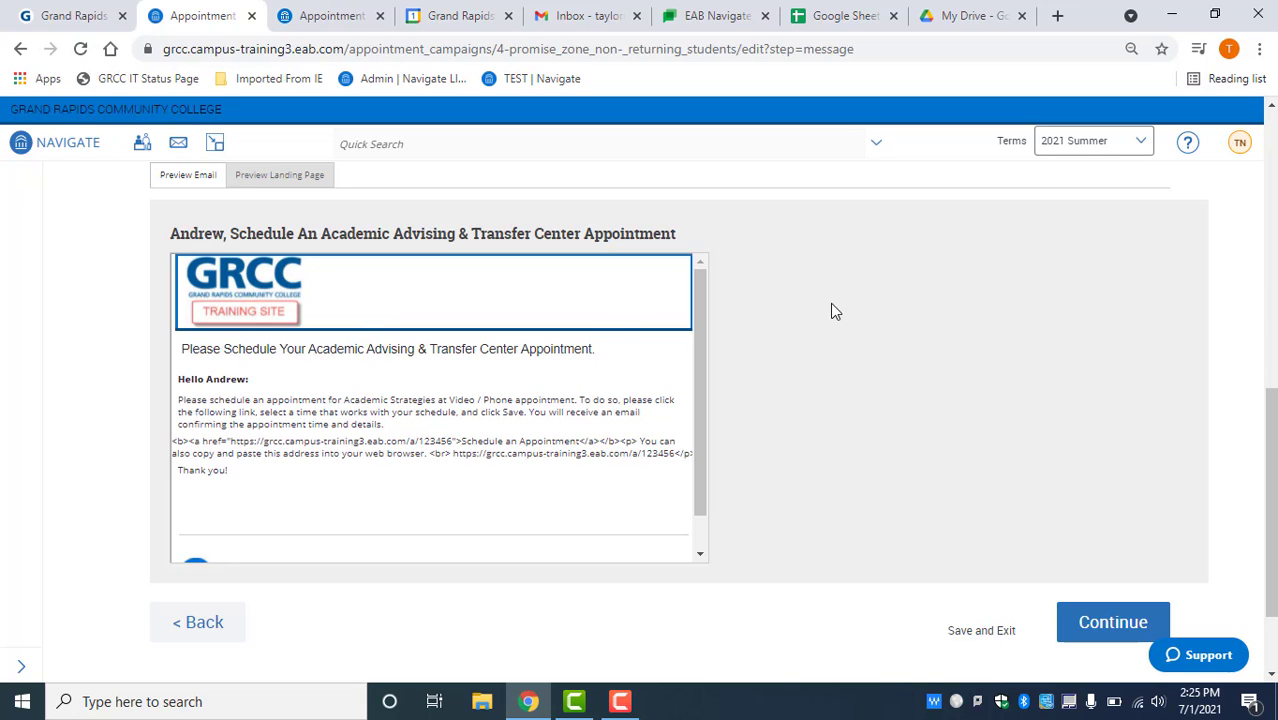
scroll(805, 262, up, 2)
scroll(805, 262, down, 3)
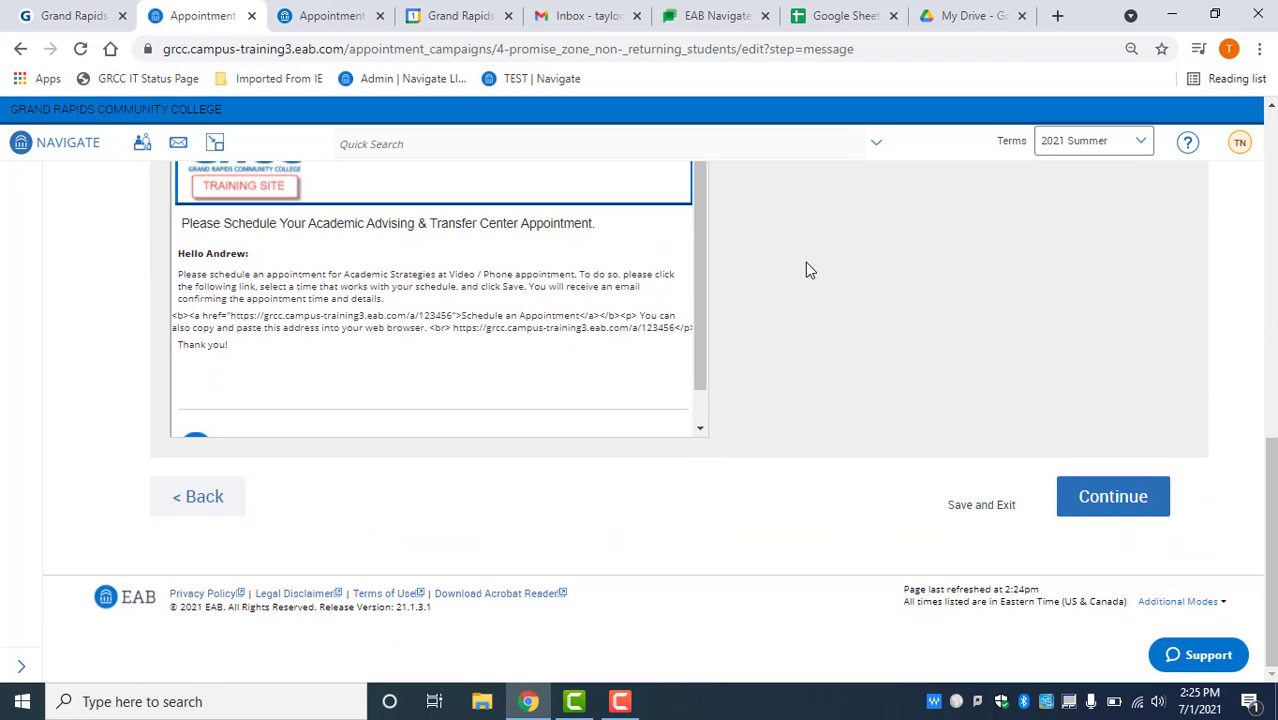
click(1134, 510)
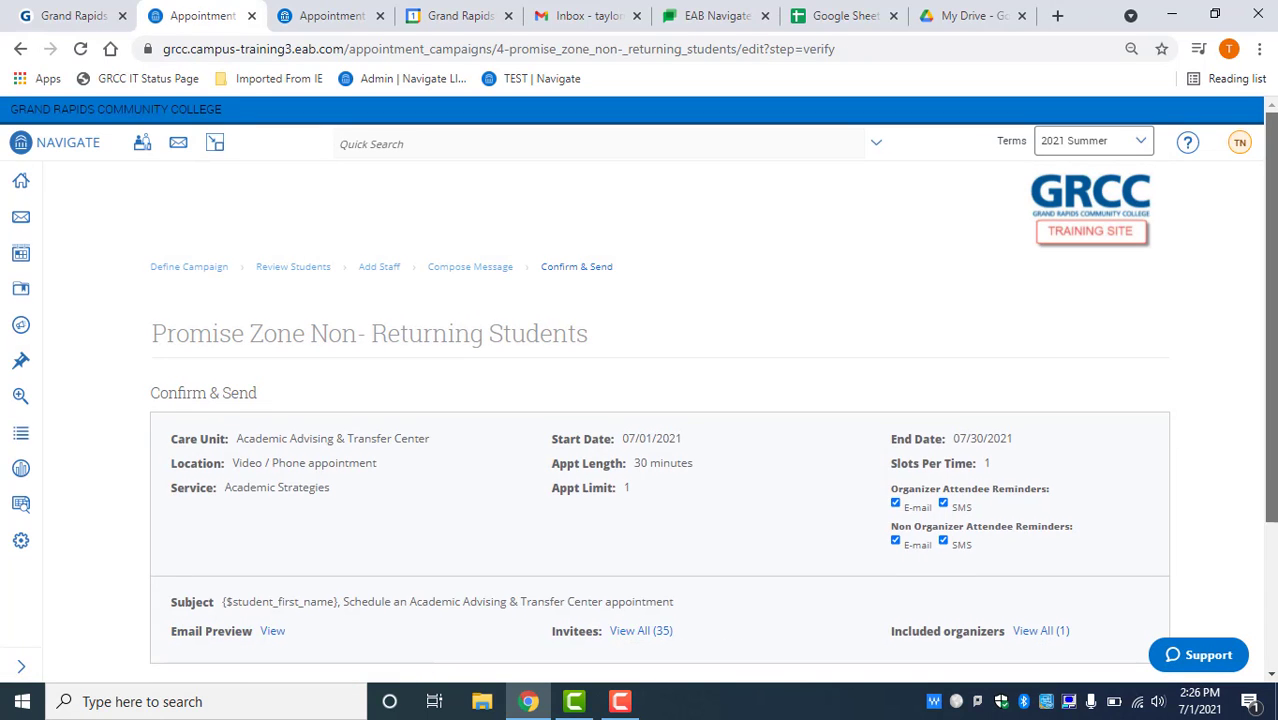
Check the campaign summary with its reminder options and send the invitations to the selected students now
scroll(1274, 378, down, 1)
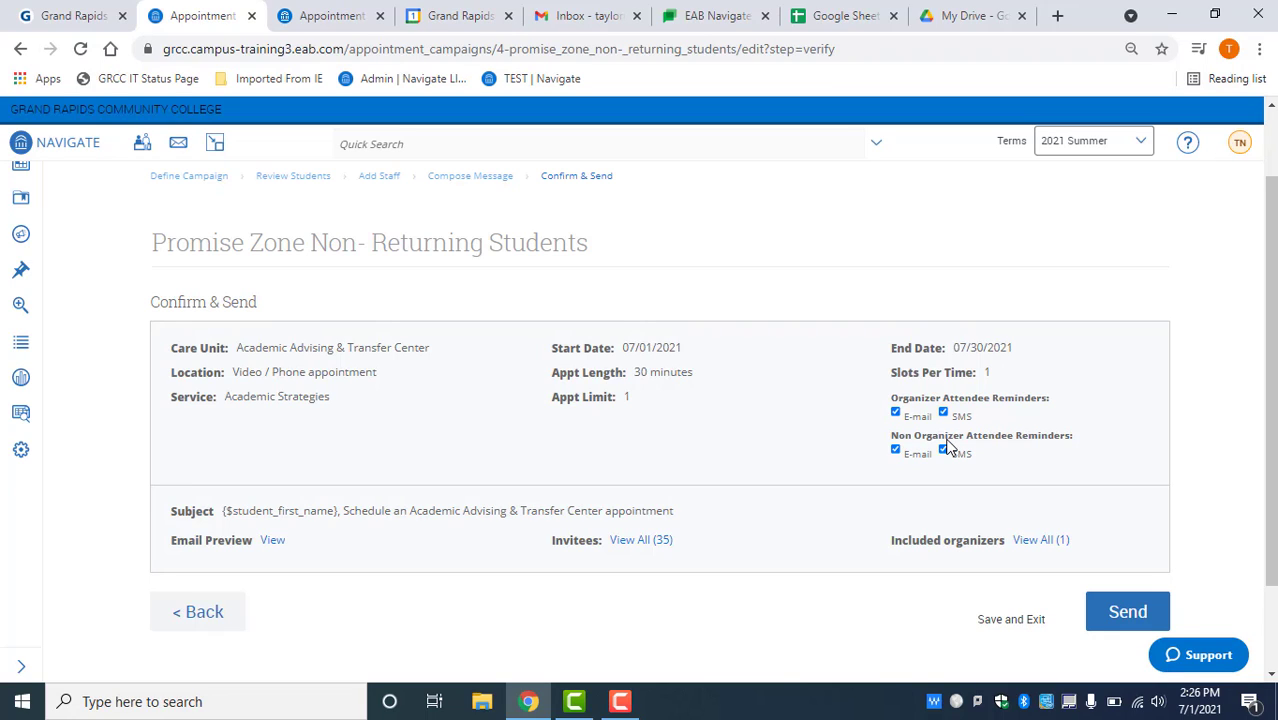
click(1124, 616)
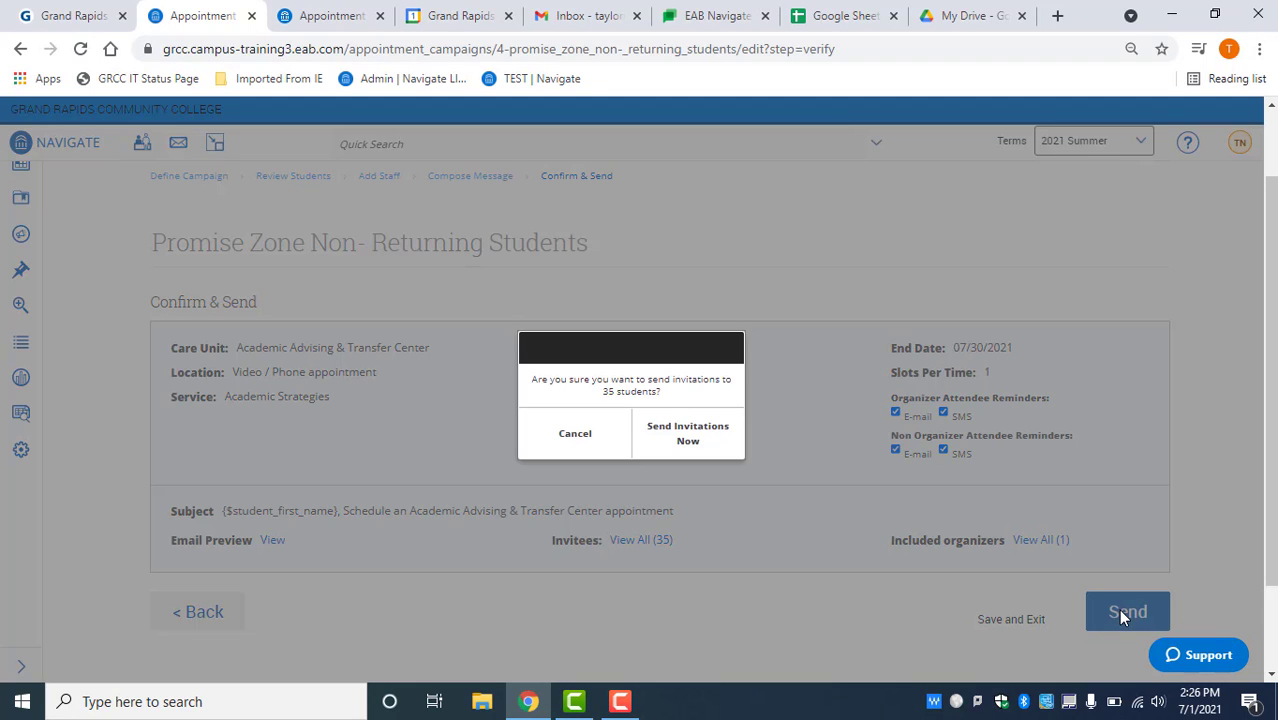
click(715, 448)
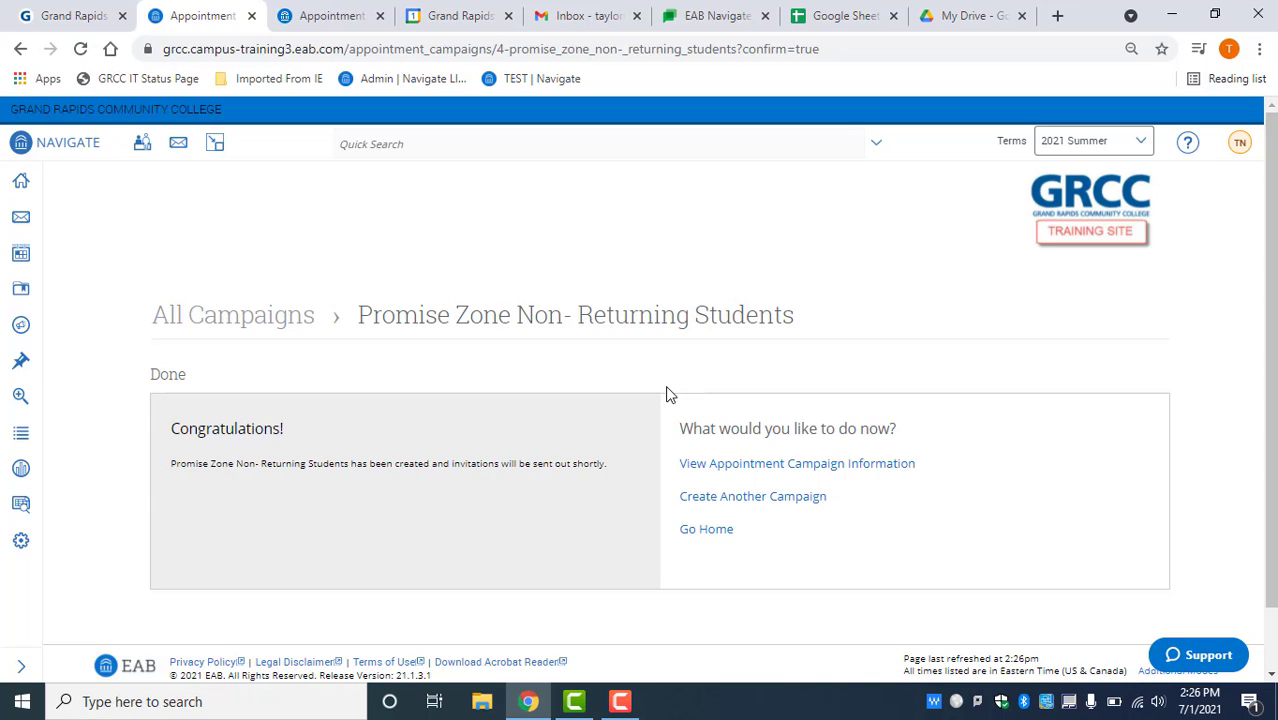
Open the Promise Zone Non- Returning Students campaign from the list of 2021 Summer appointment campaigns
click(21, 325)
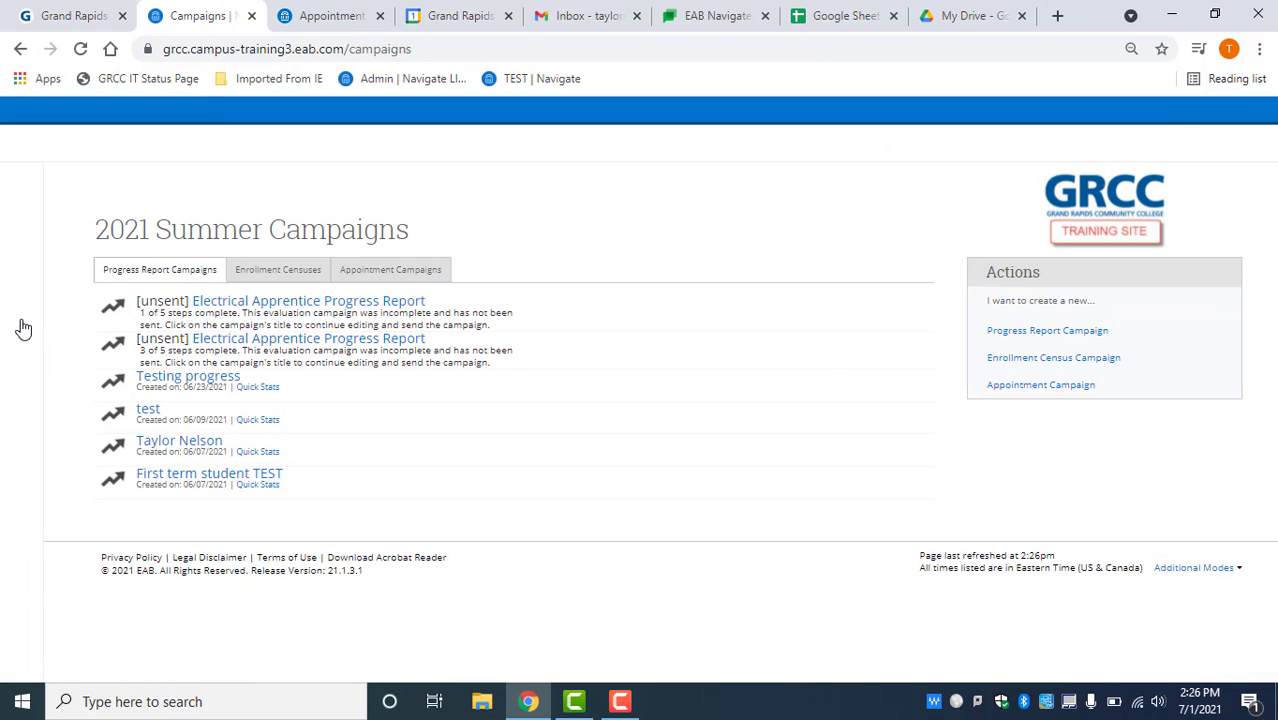
click(368, 272)
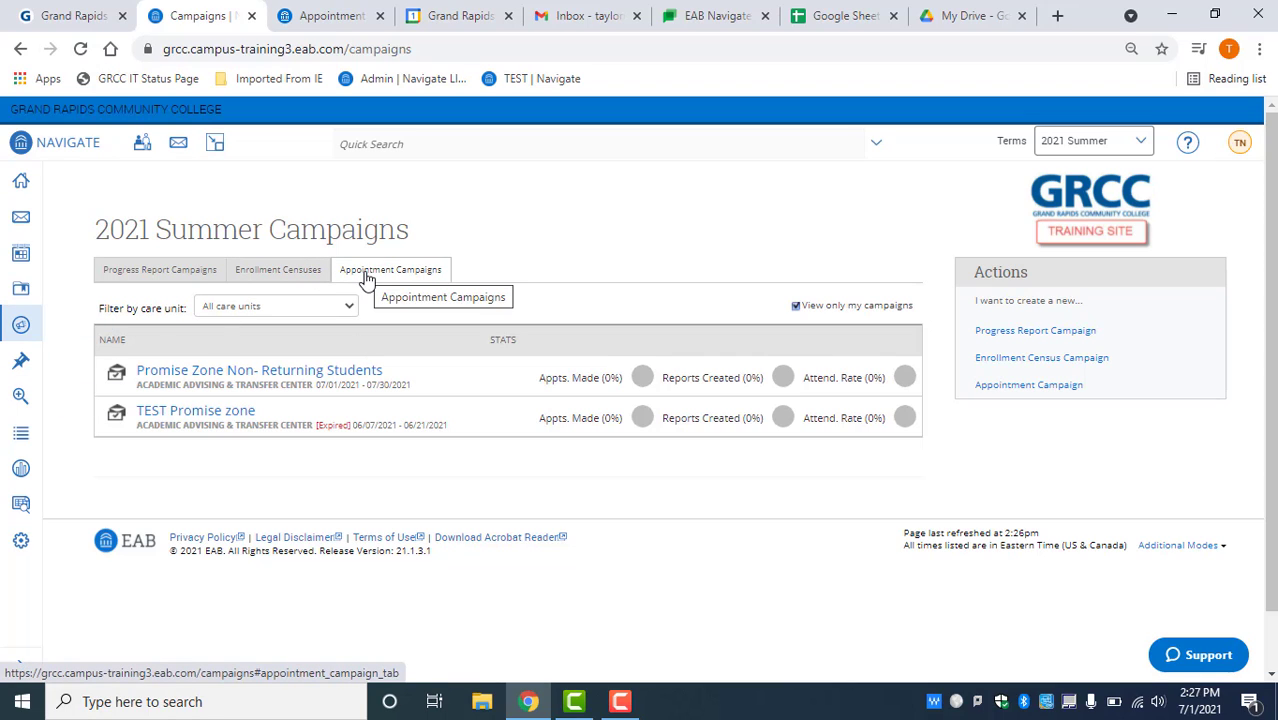
click(355, 372)
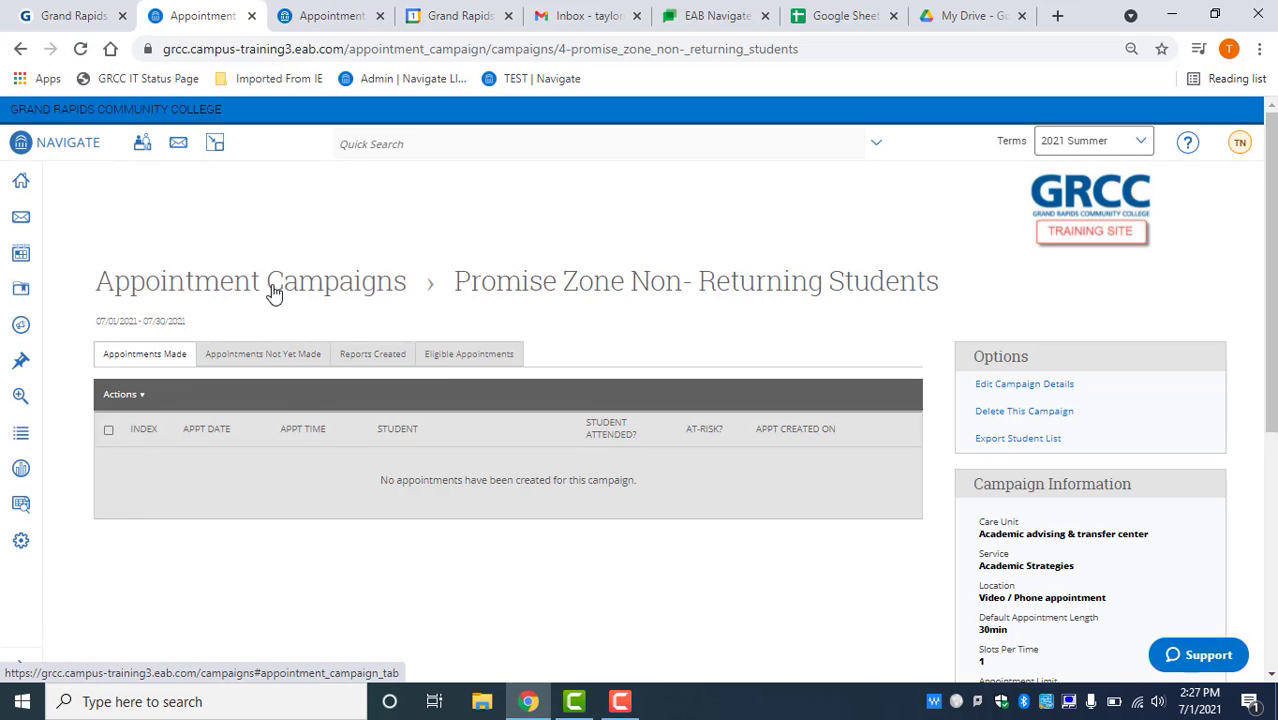
Review the campaign's appointments not yet made, reports created and eligible appointments, along with its campaign information
click(274, 360)
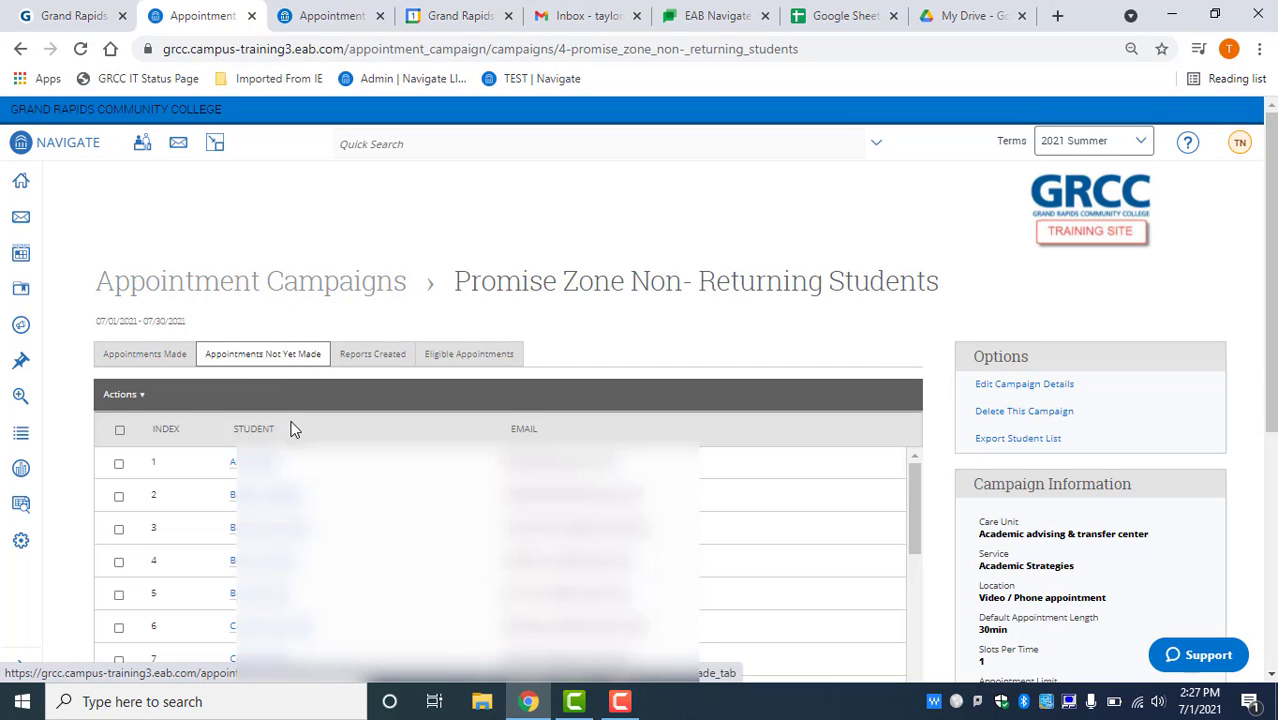
click(379, 367)
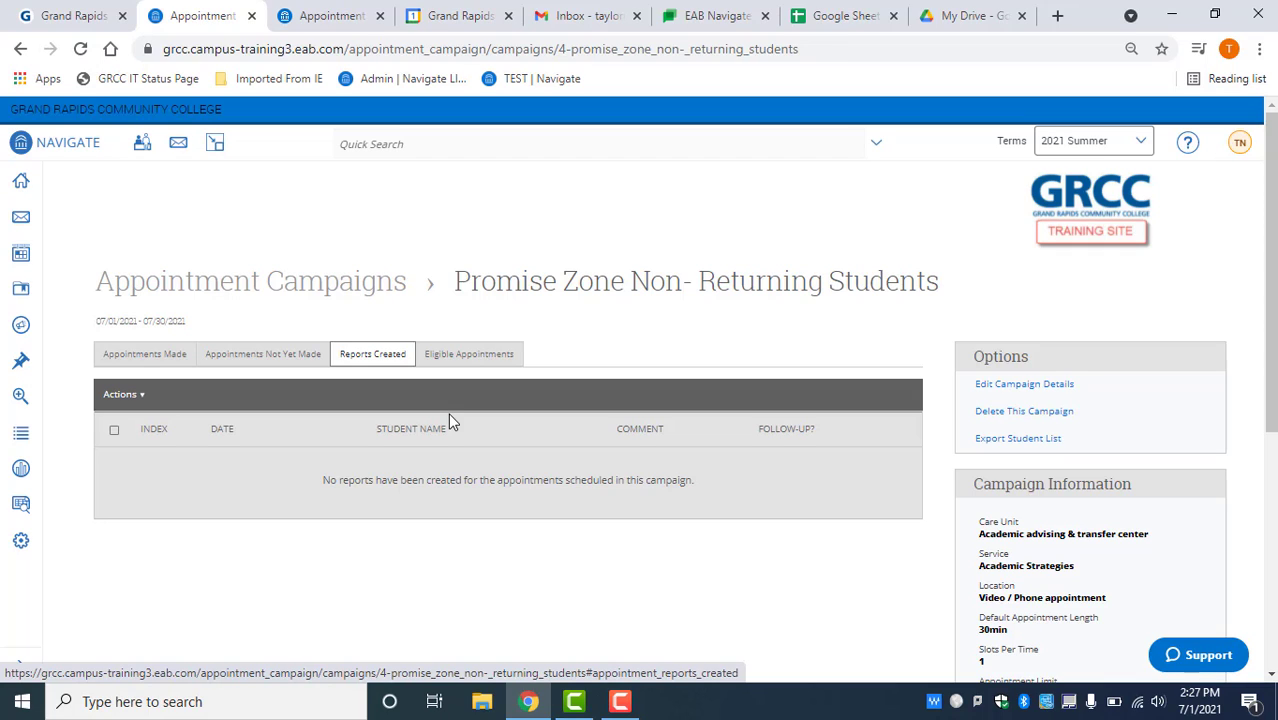
click(462, 355)
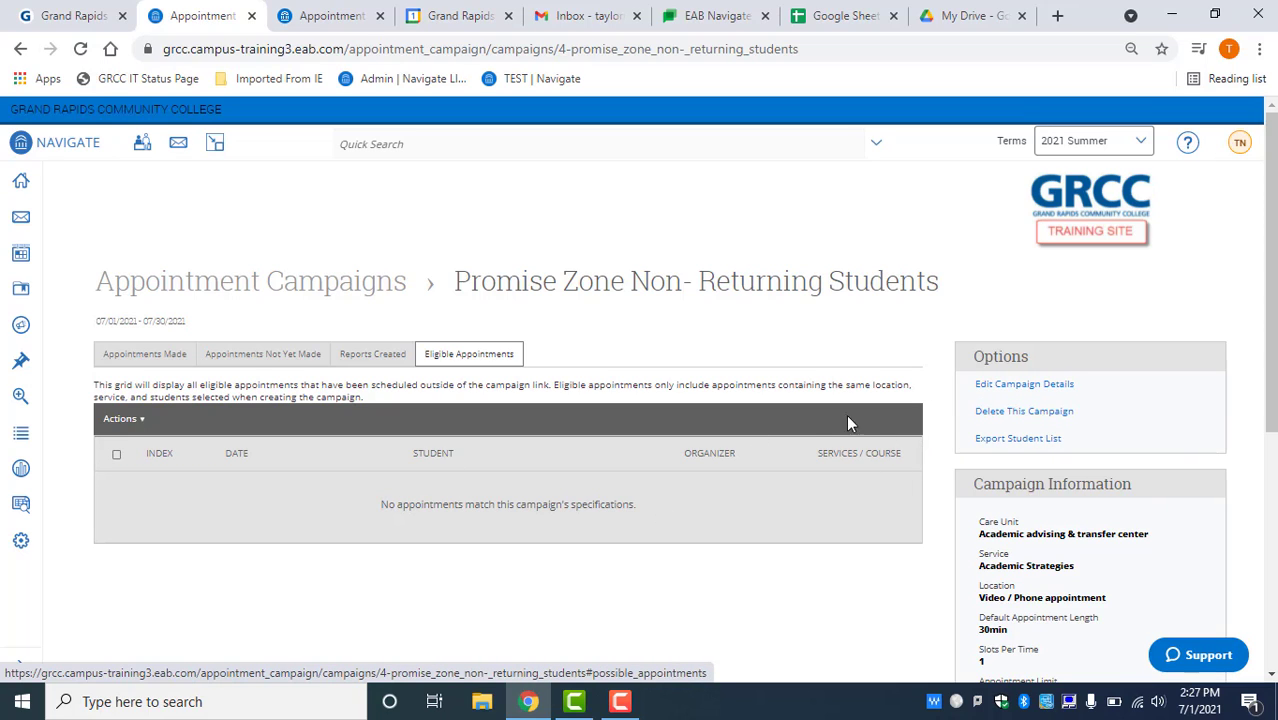
scroll(806, 374, down, 5)
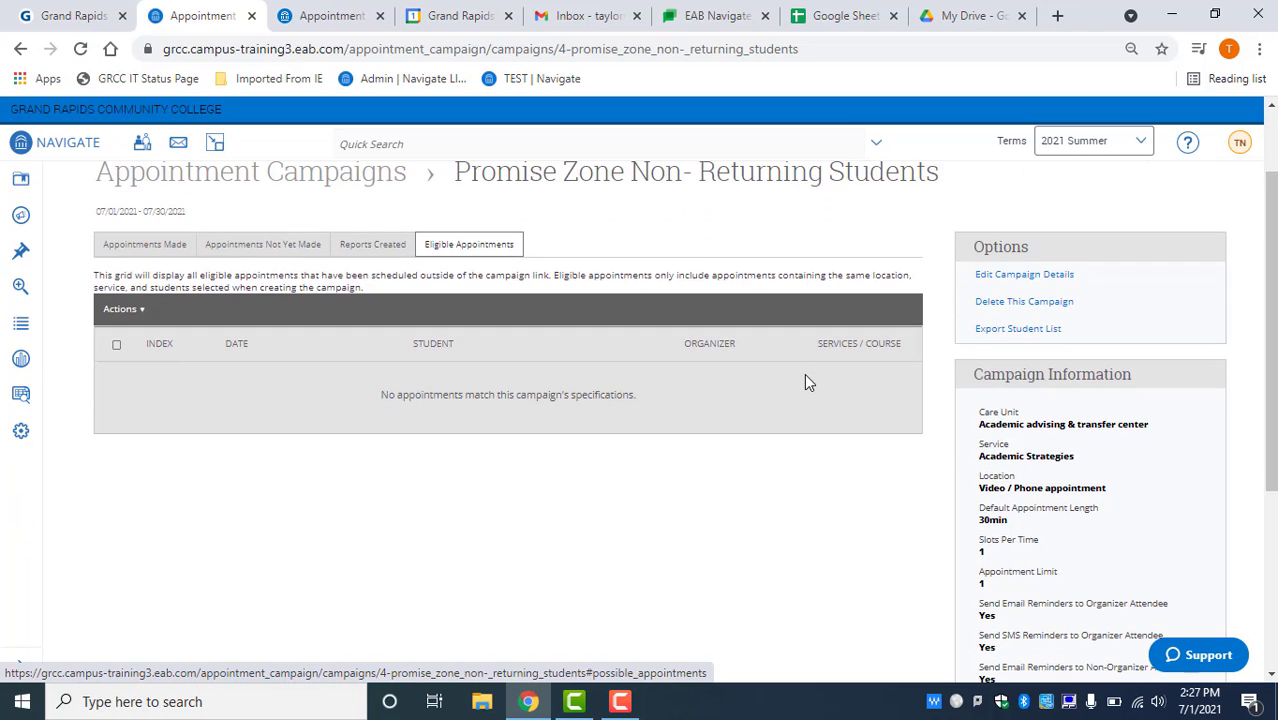
scroll(806, 376, up, 5)
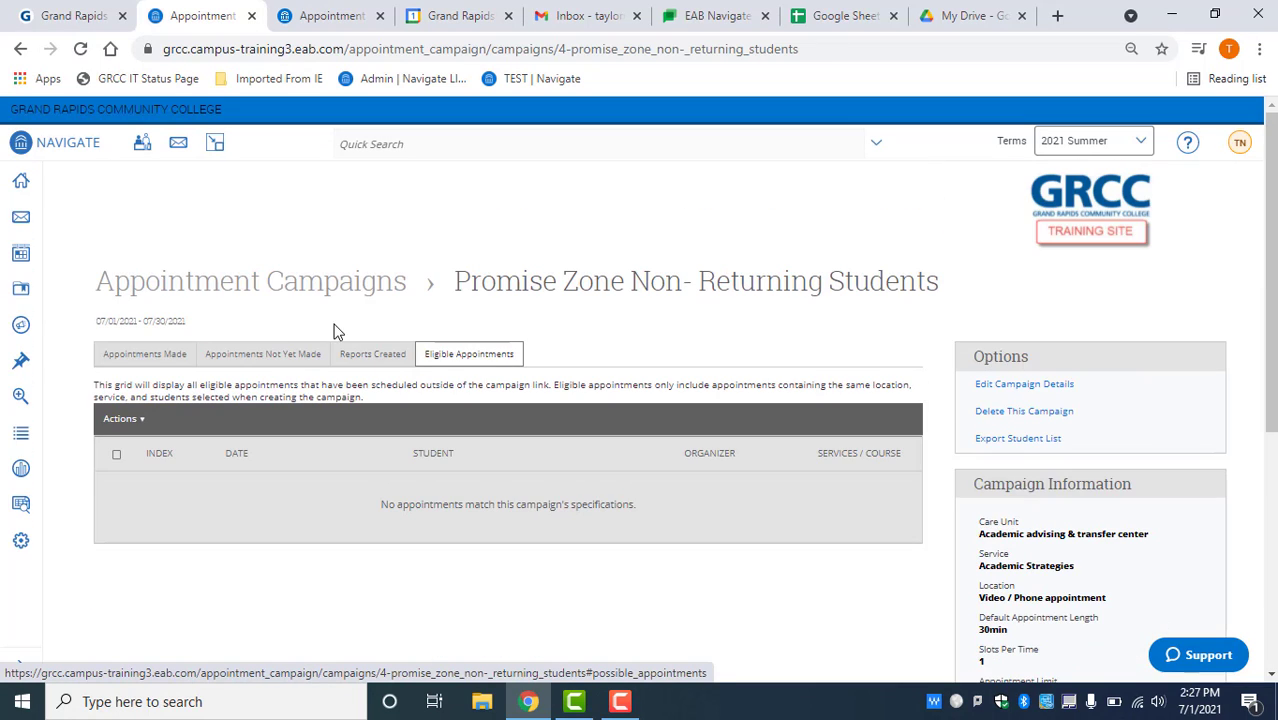